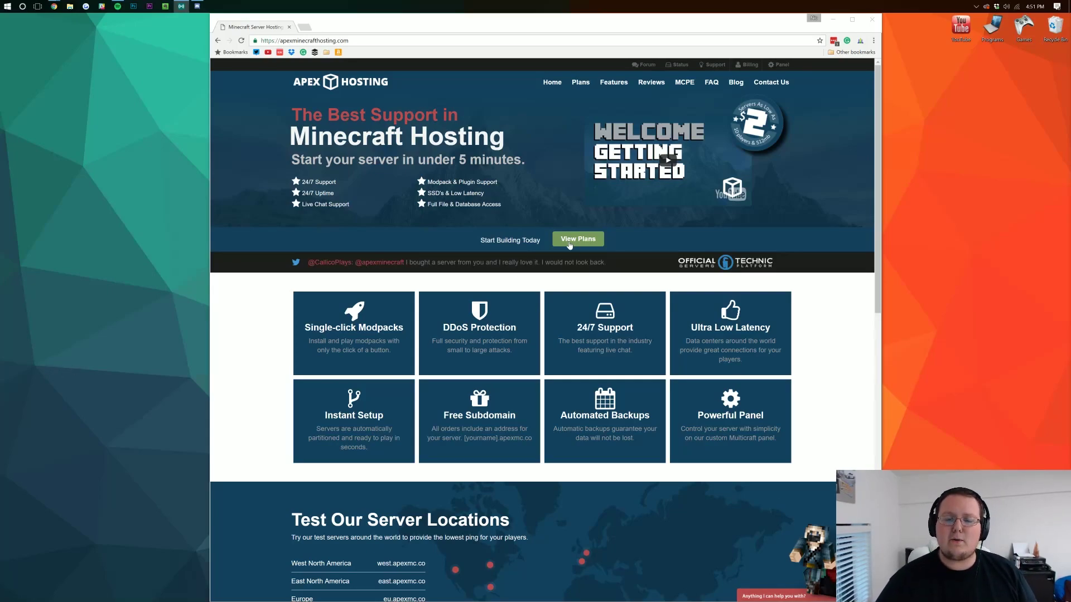
Scroll through the Apex Hosting homepage to review its feature tiles and test server locations
scroll(478, 399, "down", 2)
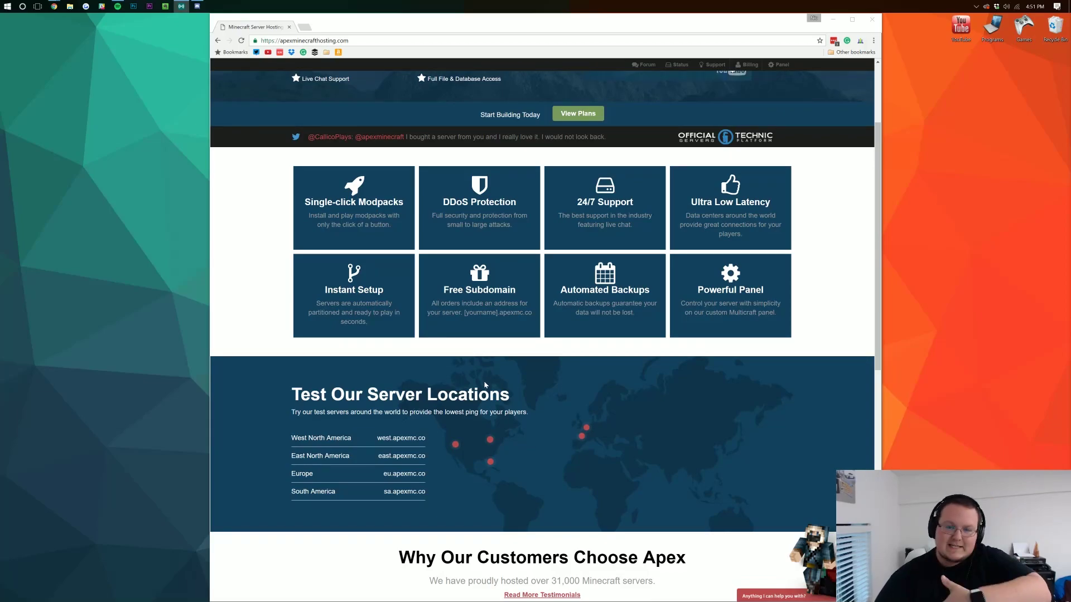
scroll(485, 385, "down", 4)
scroll(486, 379, "up", 6)
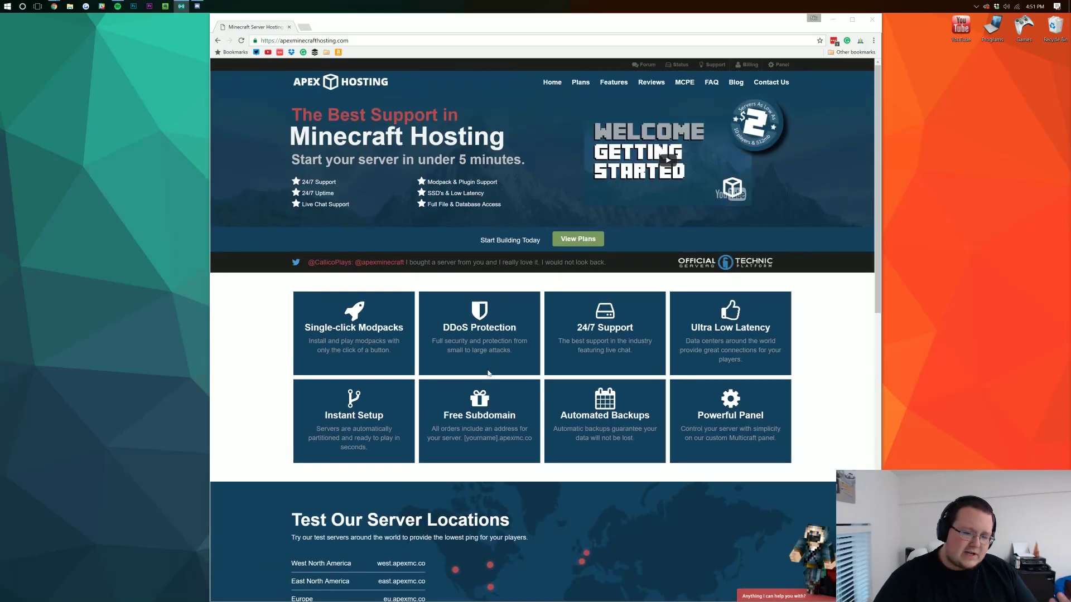
scroll(488, 373, "down", 3)
scroll(613, 383, "up", 3)
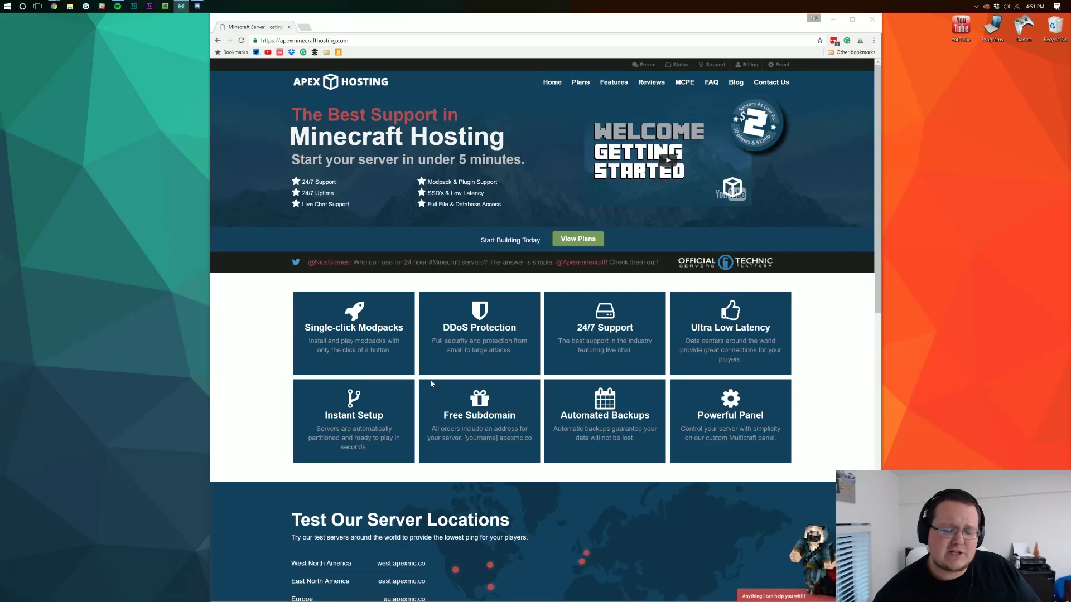
scroll(556, 439, "down", 4)
scroll(556, 439, "up", 4)
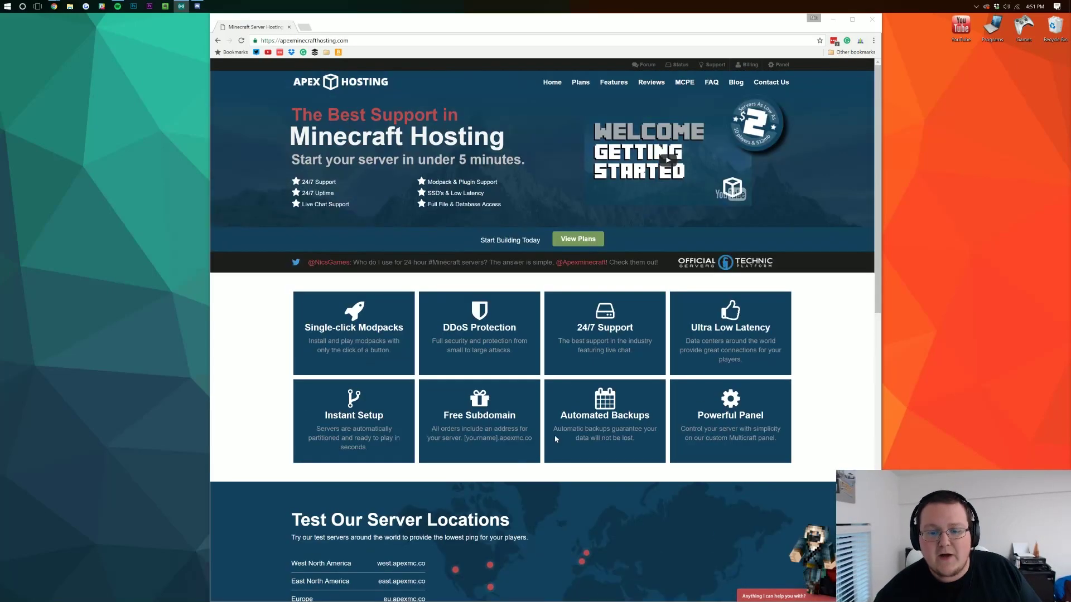
Go to the pricing page, open and close live chat, and order the Stone plan
left_click(572, 238)
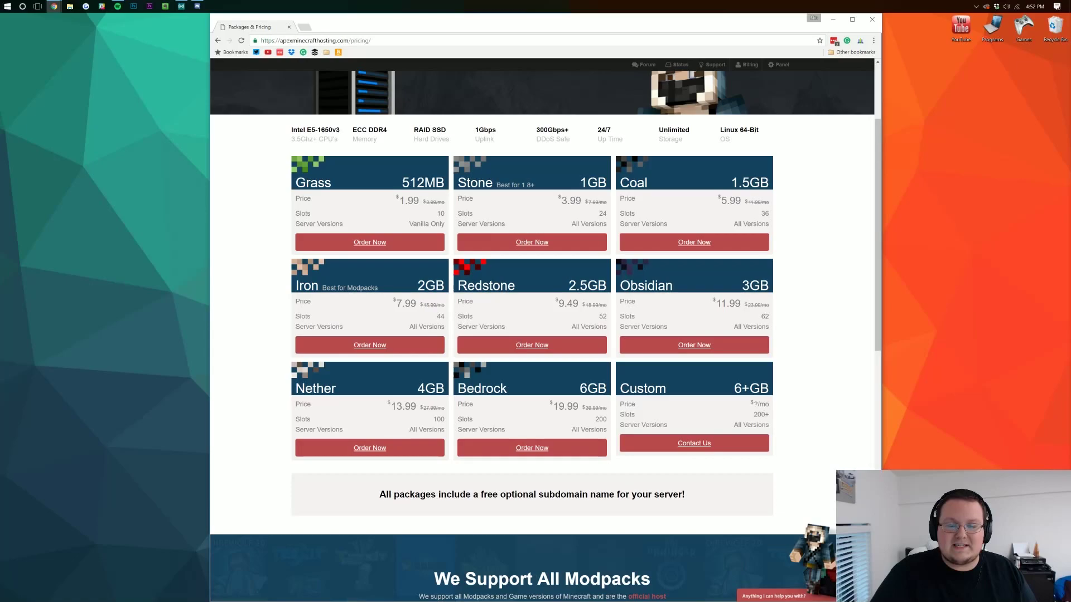
left_click(824, 594)
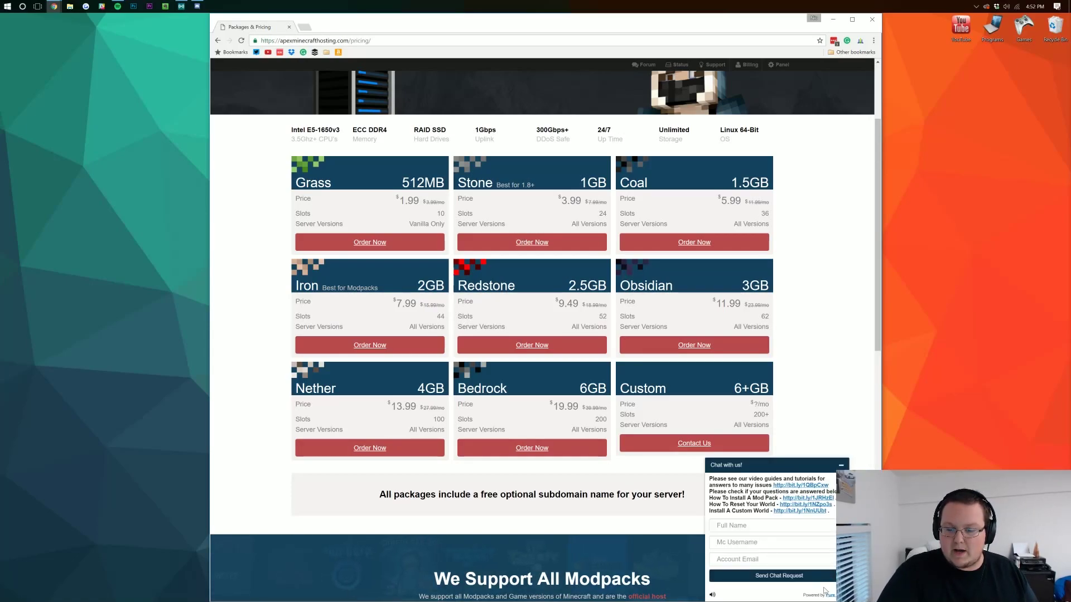
left_click(843, 466)
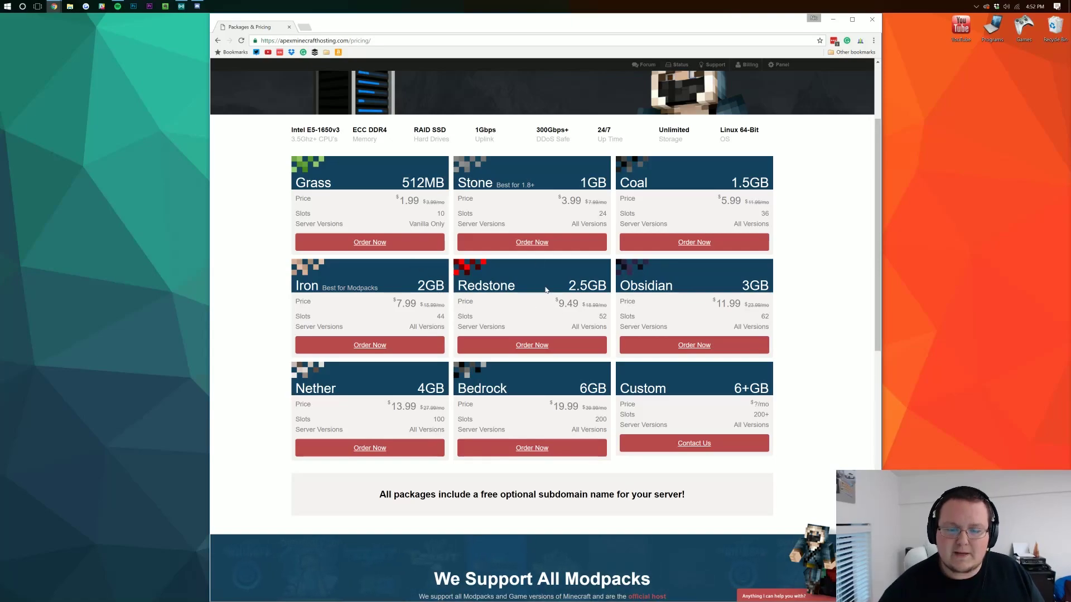
left_click(538, 243)
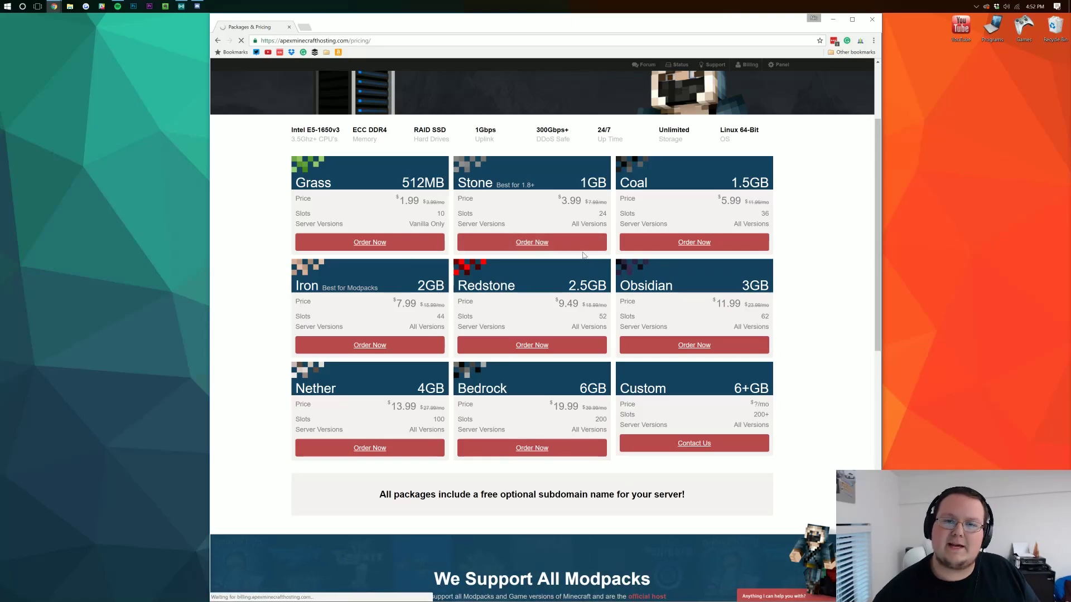
Keep monthly billing, North America East location and Minecraft: Standard server type
scroll(477, 352, "down", 1)
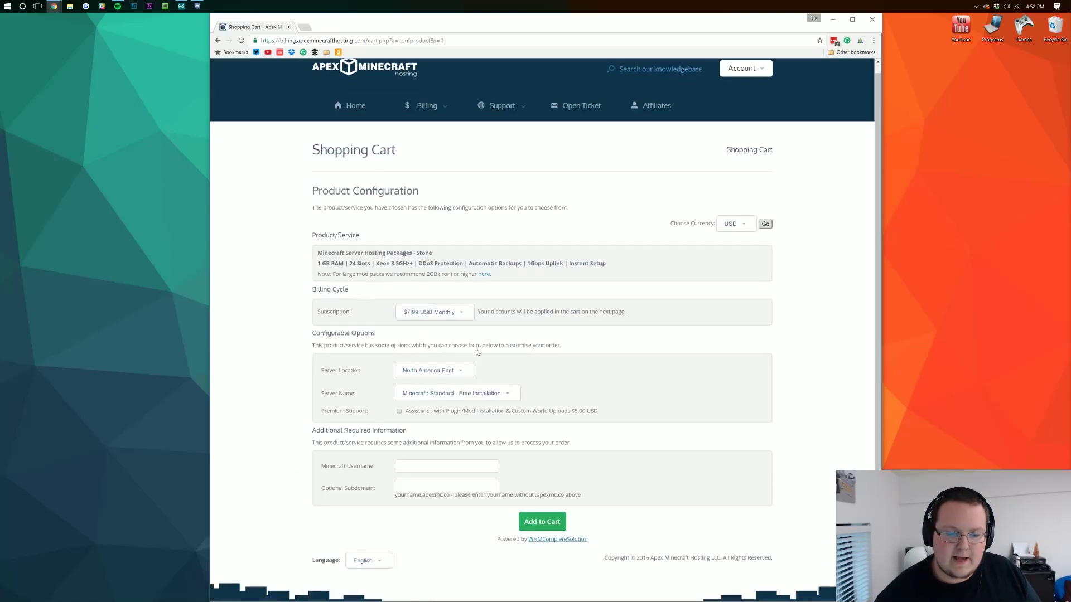
scroll(477, 351, "down", 3)
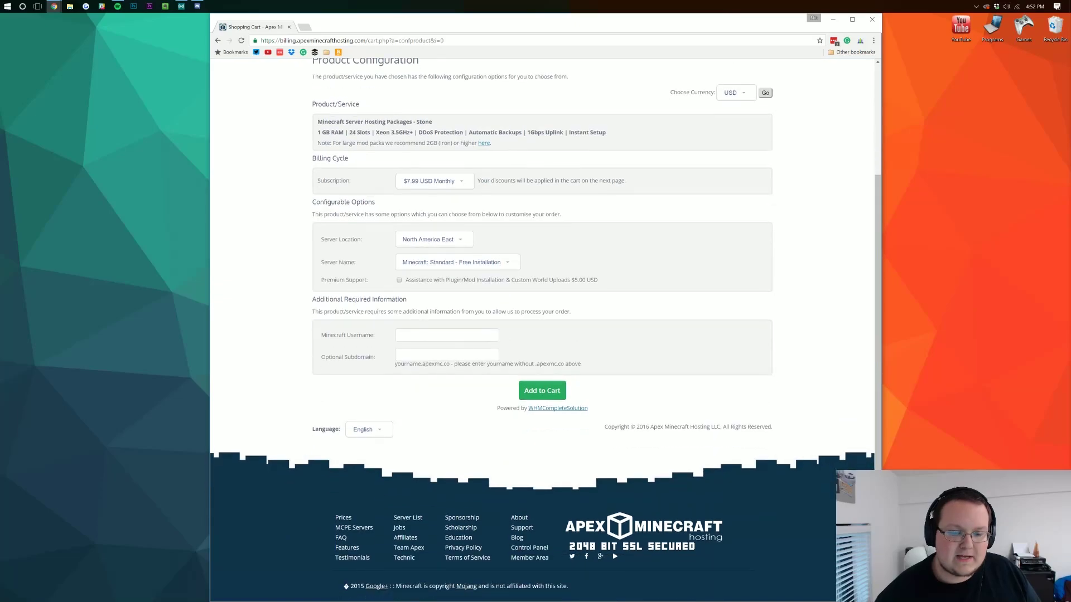
left_click(425, 186)
left_click(452, 189)
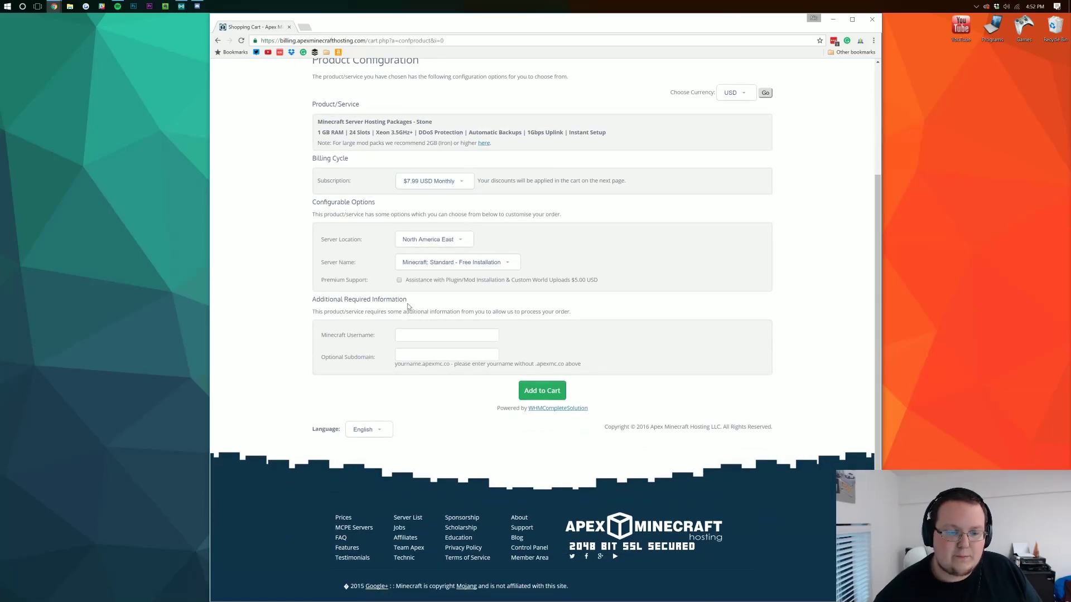
left_click(419, 242)
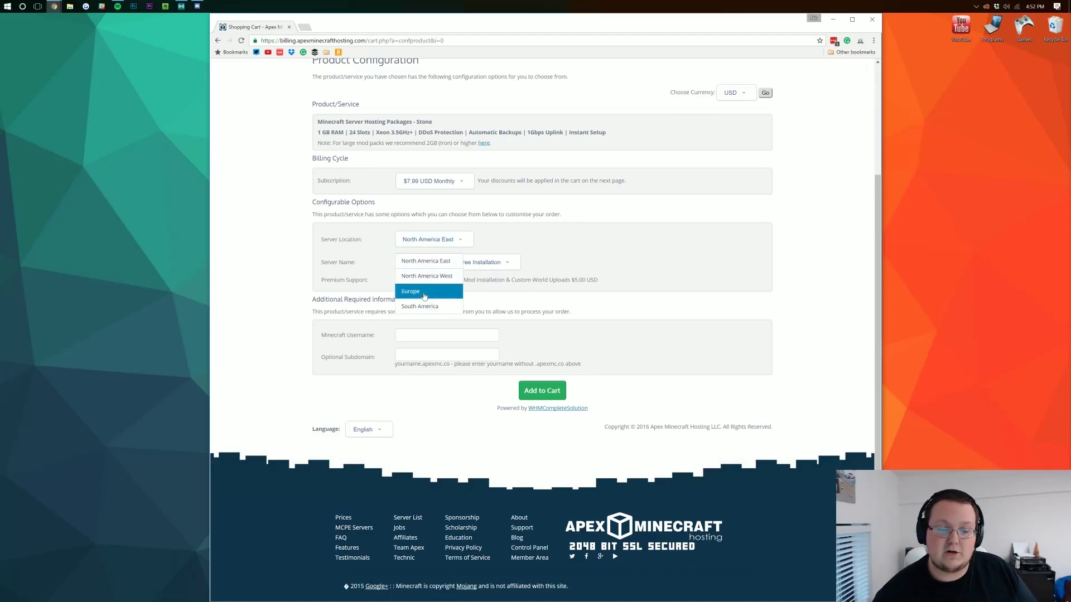
left_click(439, 262)
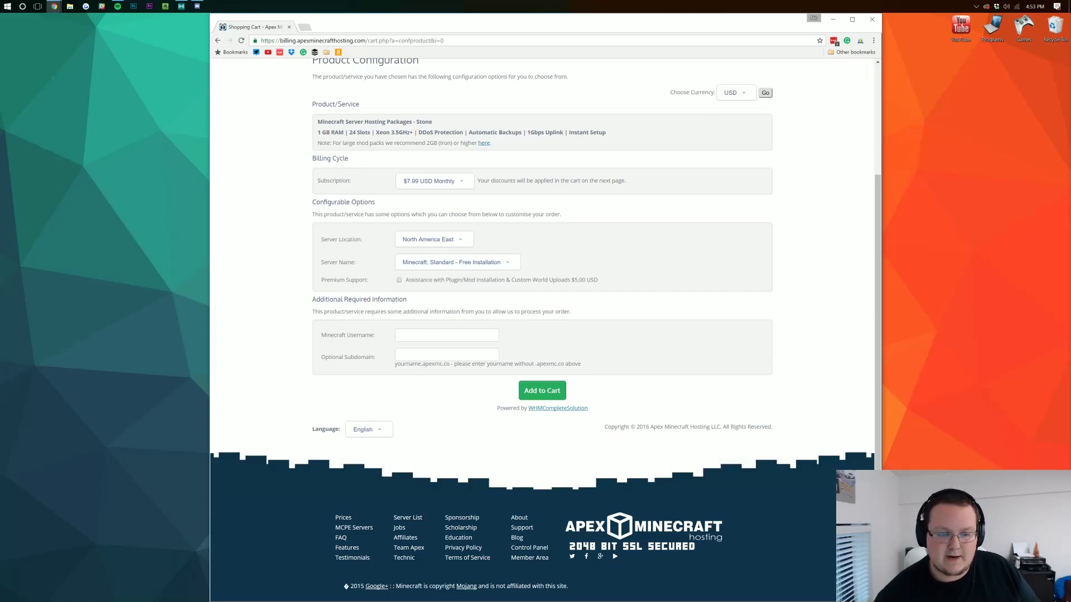
left_click(440, 265)
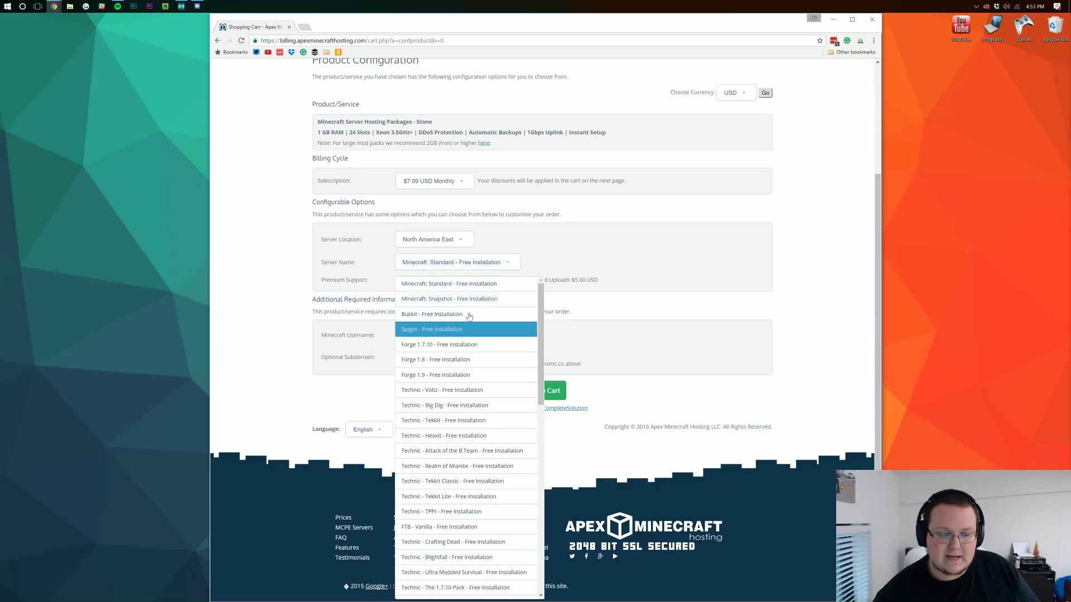
scroll(460, 335, "down", 3)
scroll(459, 341, "up", 10)
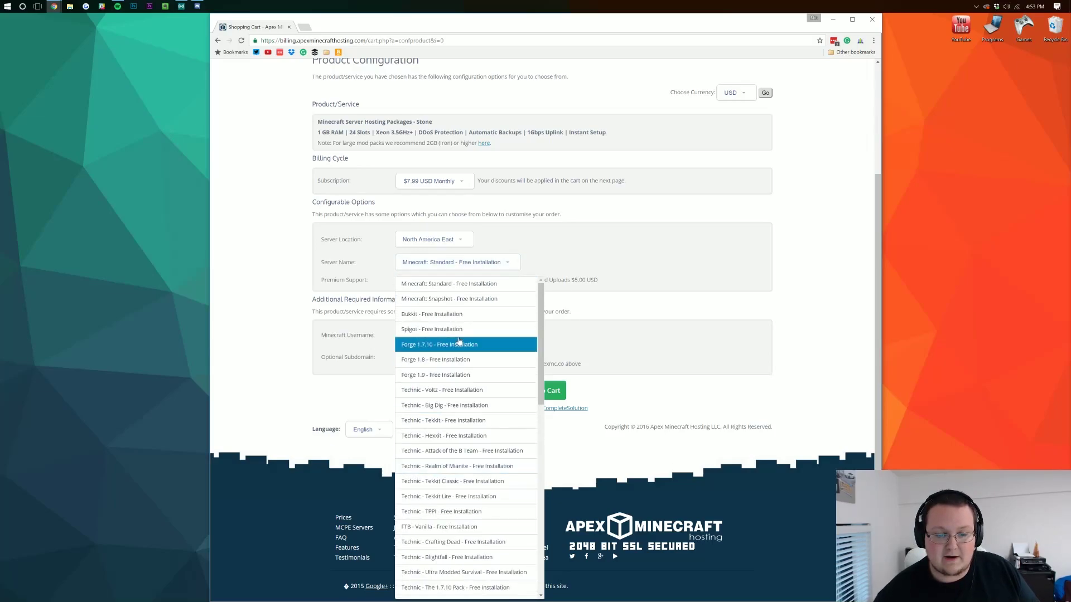
left_click(480, 425)
scroll(553, 404, "down", 3)
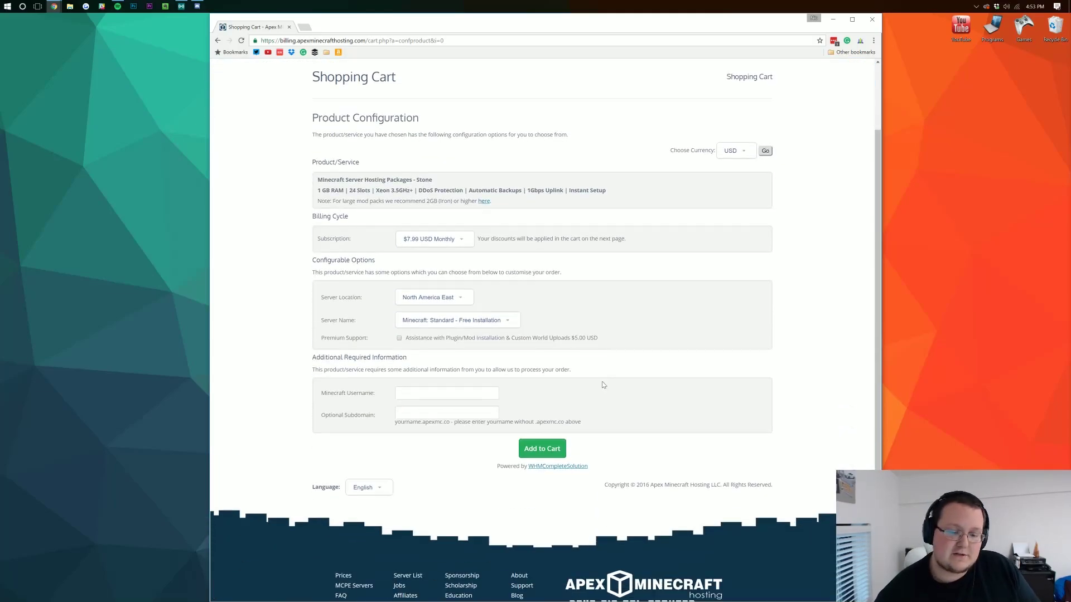
left_click(487, 269)
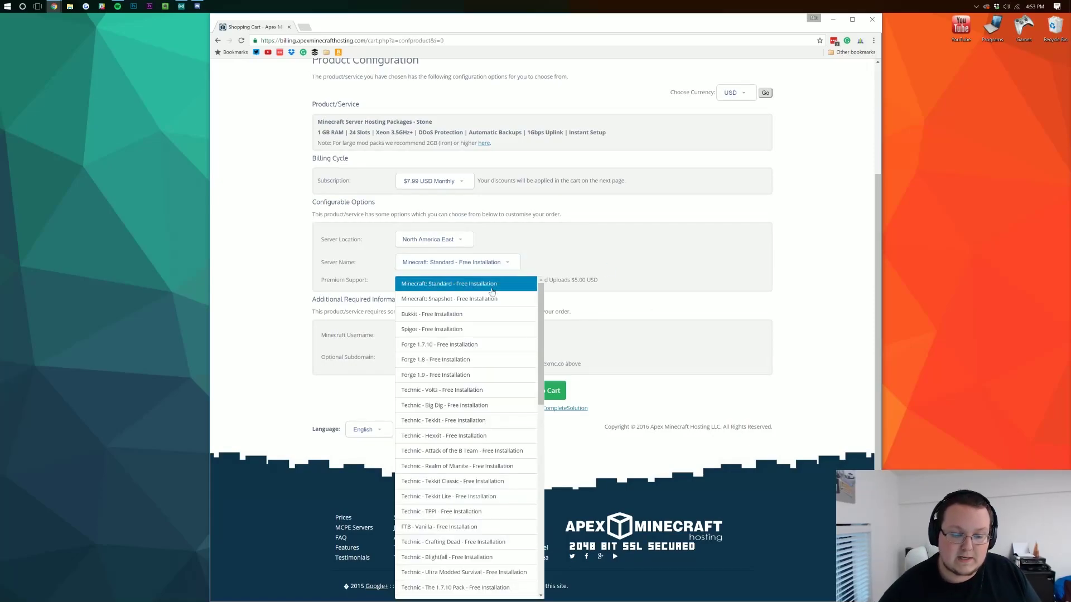
Leave Premium Support off and enter the Minecraft username before the subdomain field
left_click(590, 282)
left_click(573, 282)
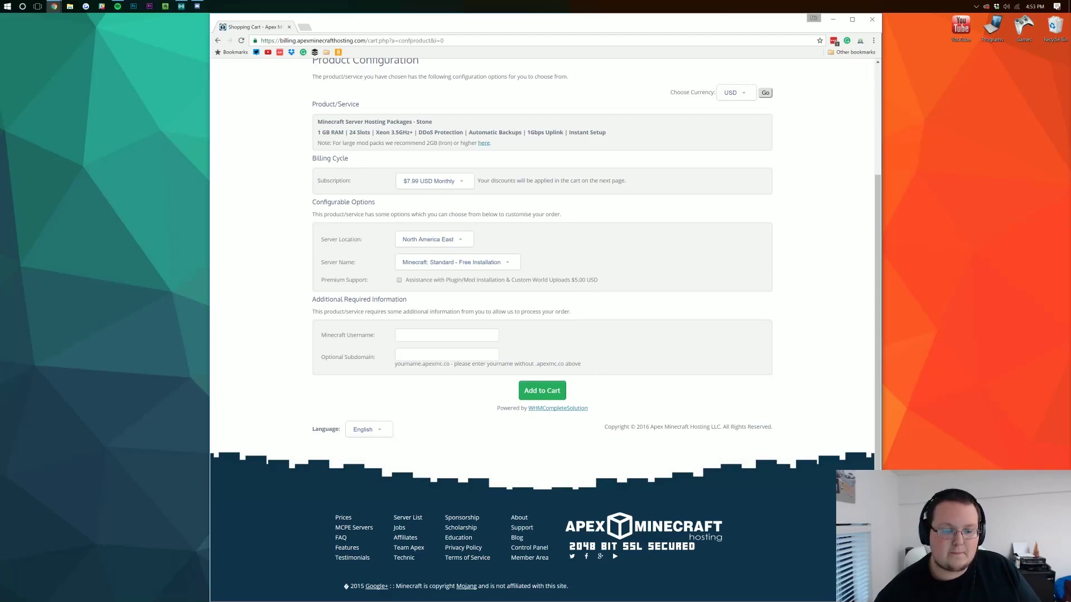
left_click(443, 335)
type("NicsGames")
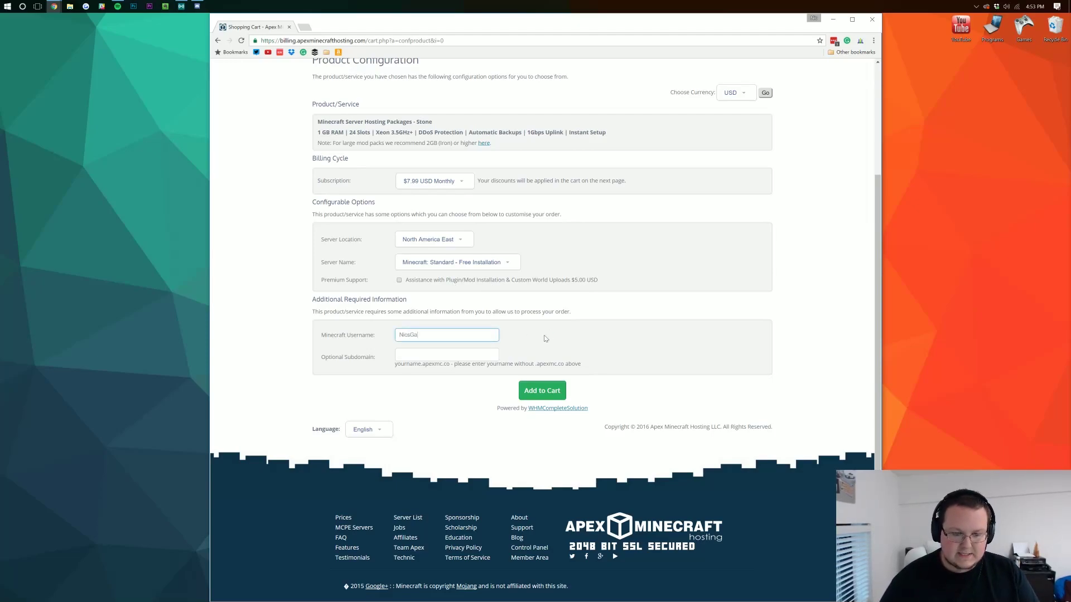
key("Tab")
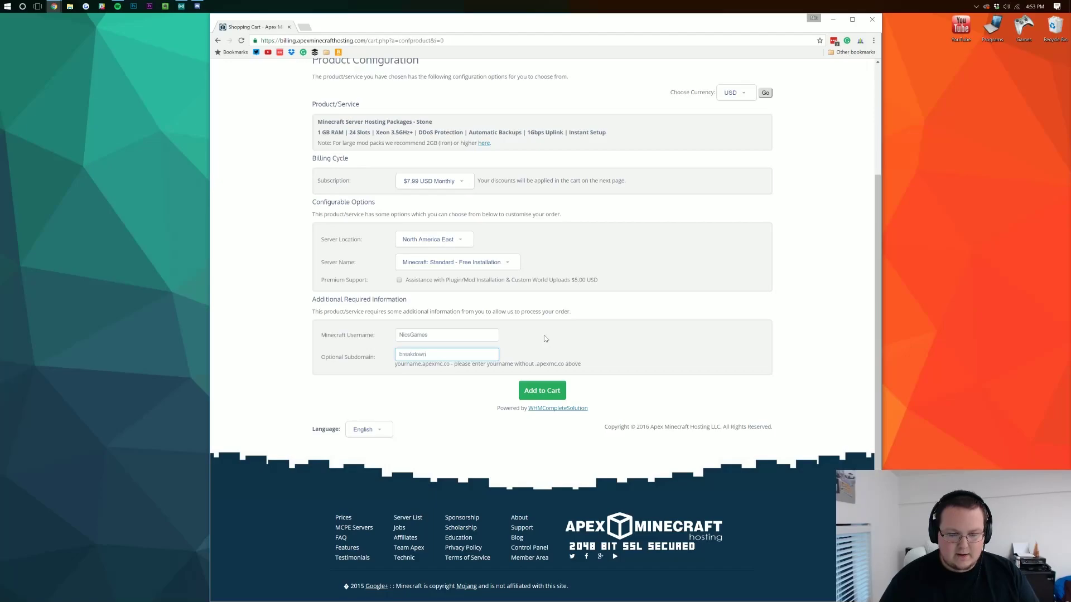
Add the configured Stone server to the cart and go through checkout
left_click(563, 394)
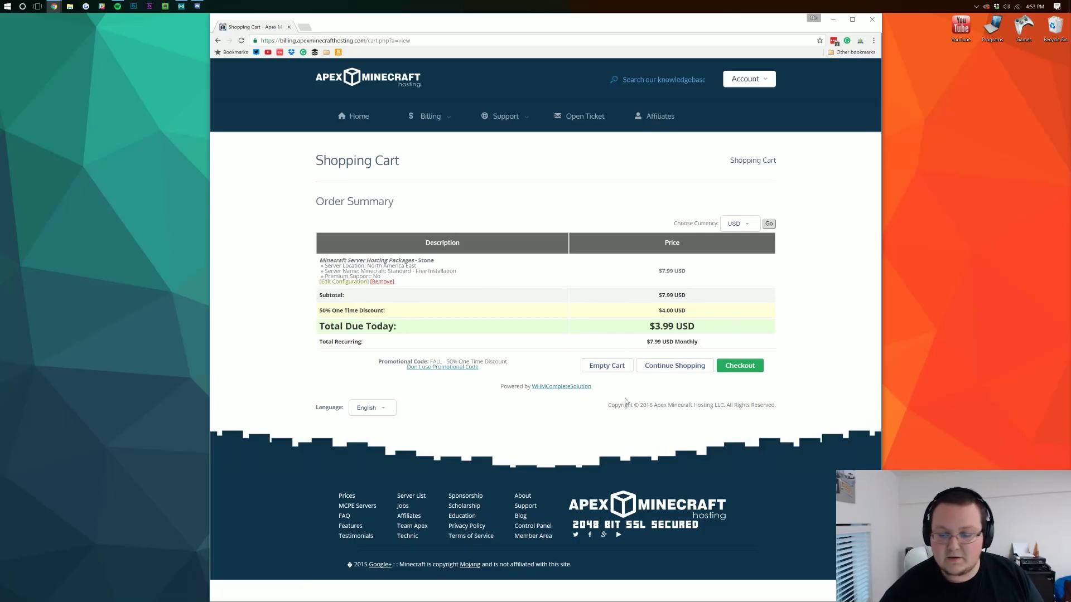
left_click(746, 365)
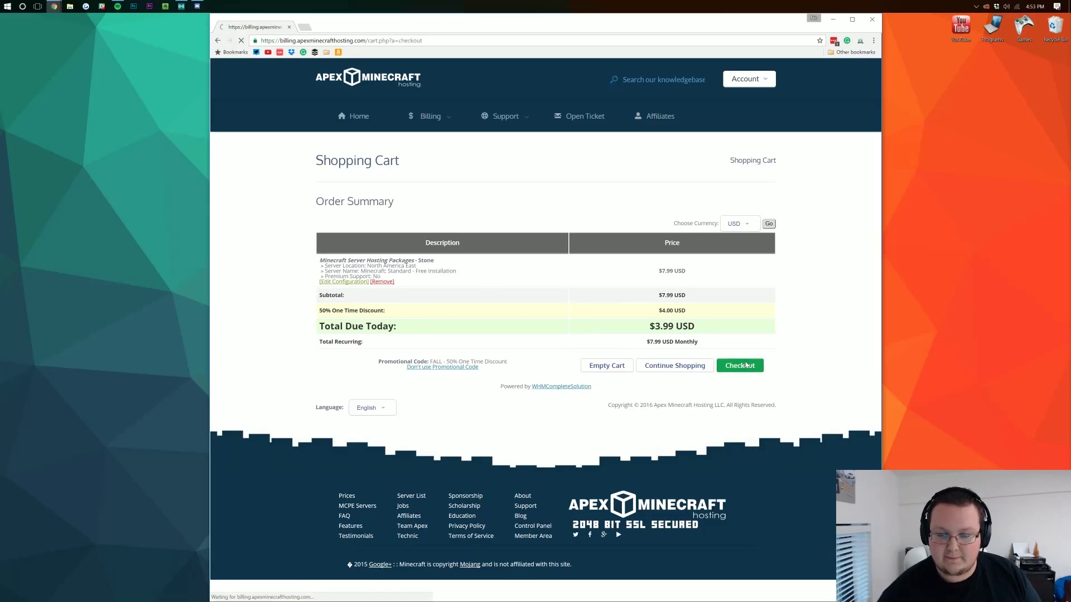
scroll(544, 370, "down", 3)
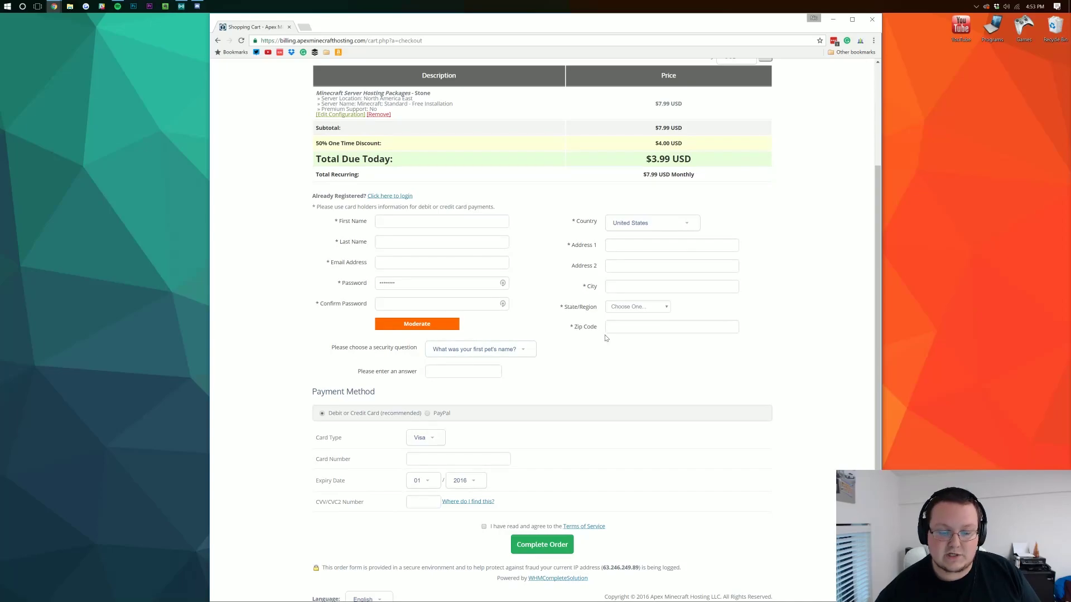
scroll(607, 338, "down", 2)
scroll(607, 338, "up", 1)
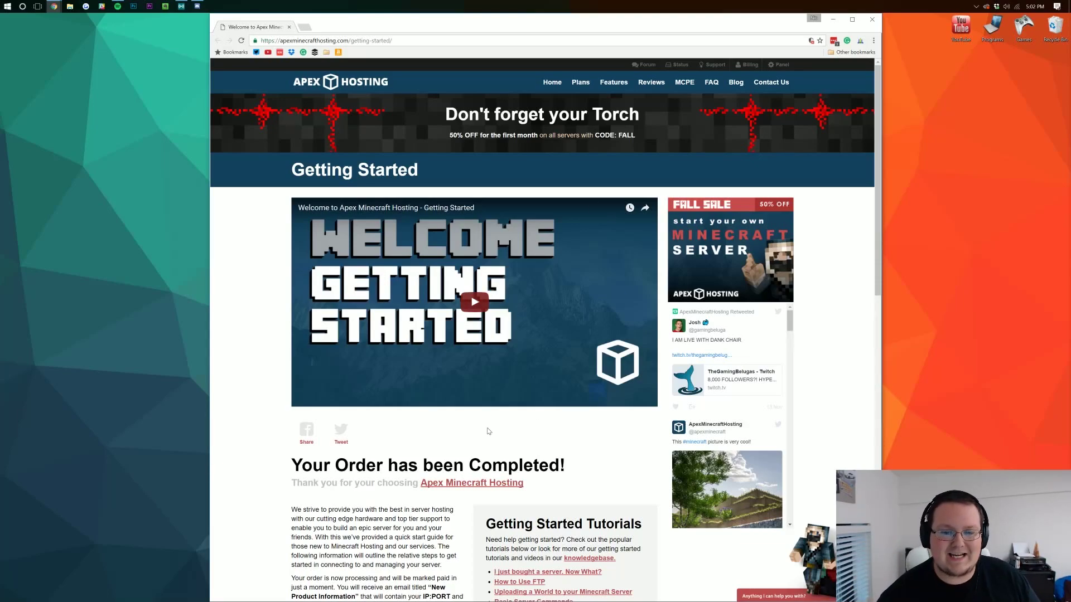
Scroll the getting-started guide to step 3 and follow the Multicraft Control Panel link
scroll(513, 298, "down", 4)
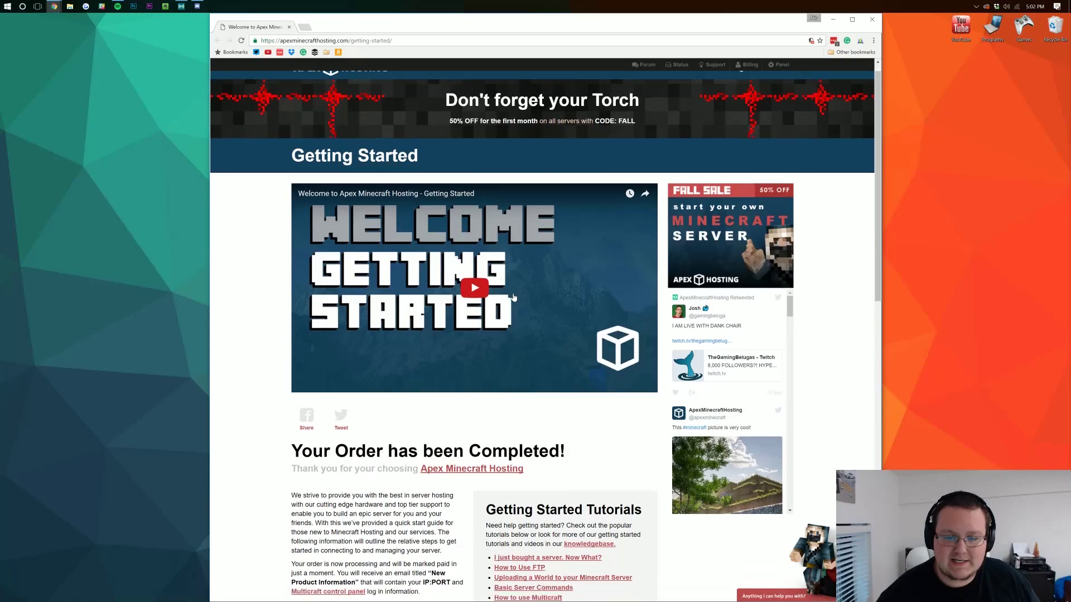
scroll(513, 302, "down", 4)
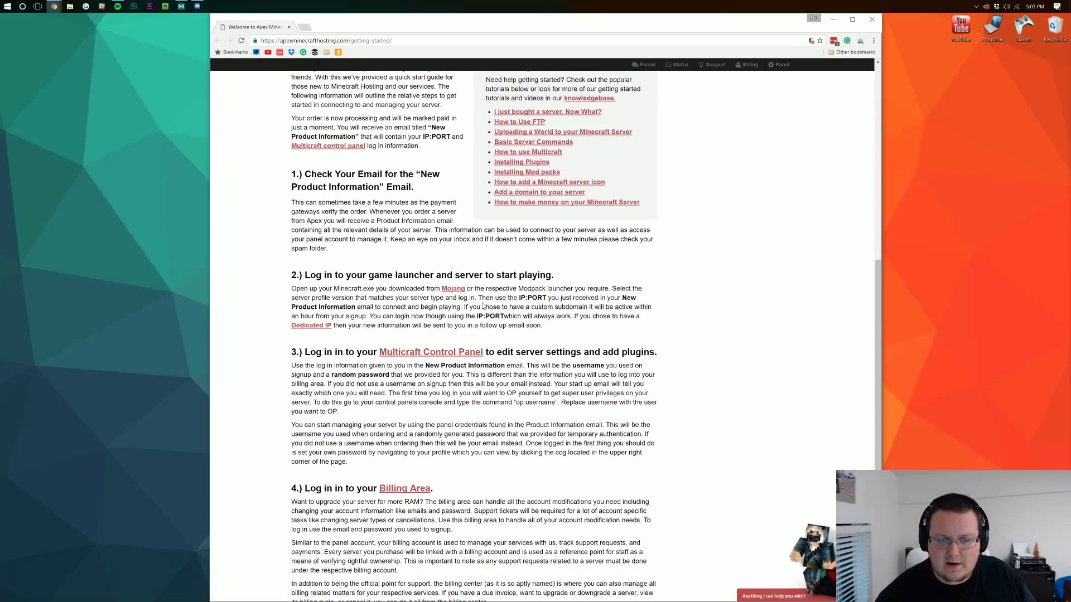
scroll(715, 329, "down", 2)
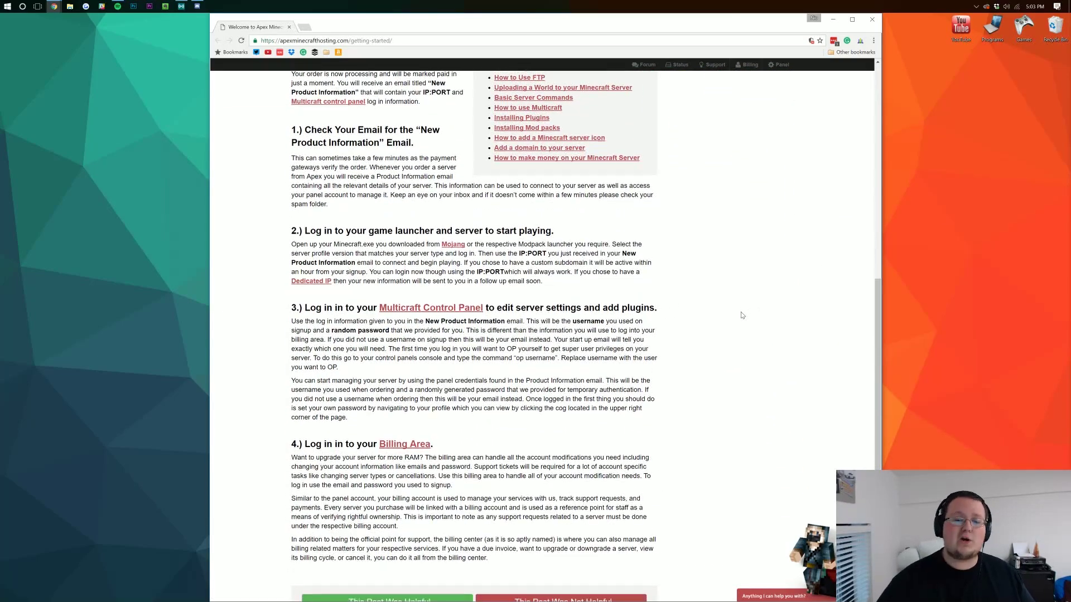
scroll(700, 313, "up", 3)
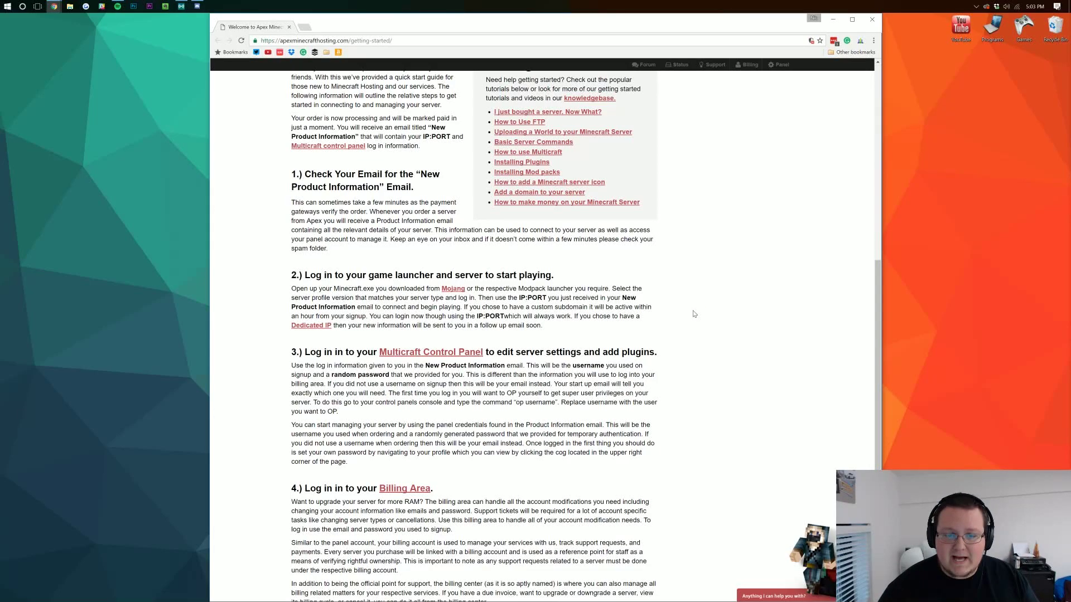
scroll(695, 314, "up", 3)
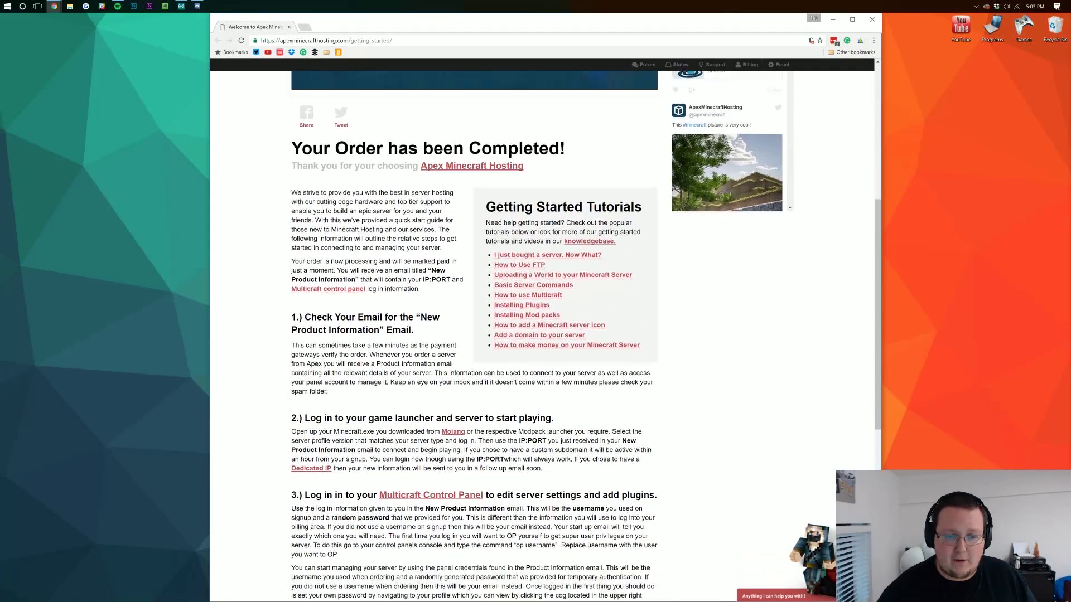
scroll(393, 415, "down", 3)
scroll(392, 415, "down", 3)
scroll(391, 413, "up", 1)
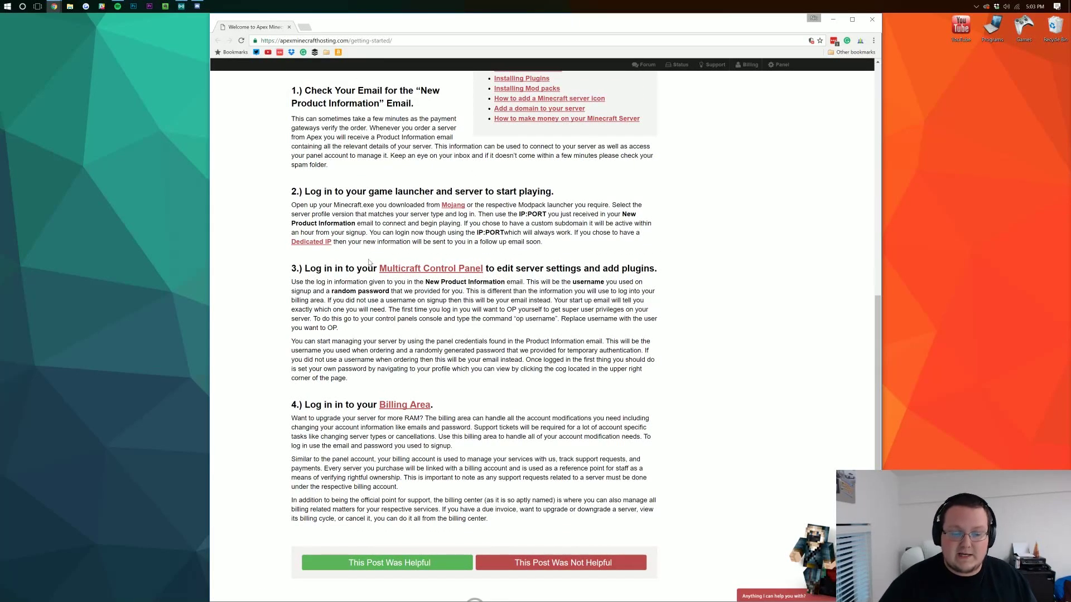
scroll(474, 334, "down", 3)
scroll(474, 335, "up", 4)
scroll(474, 335, "up", 8)
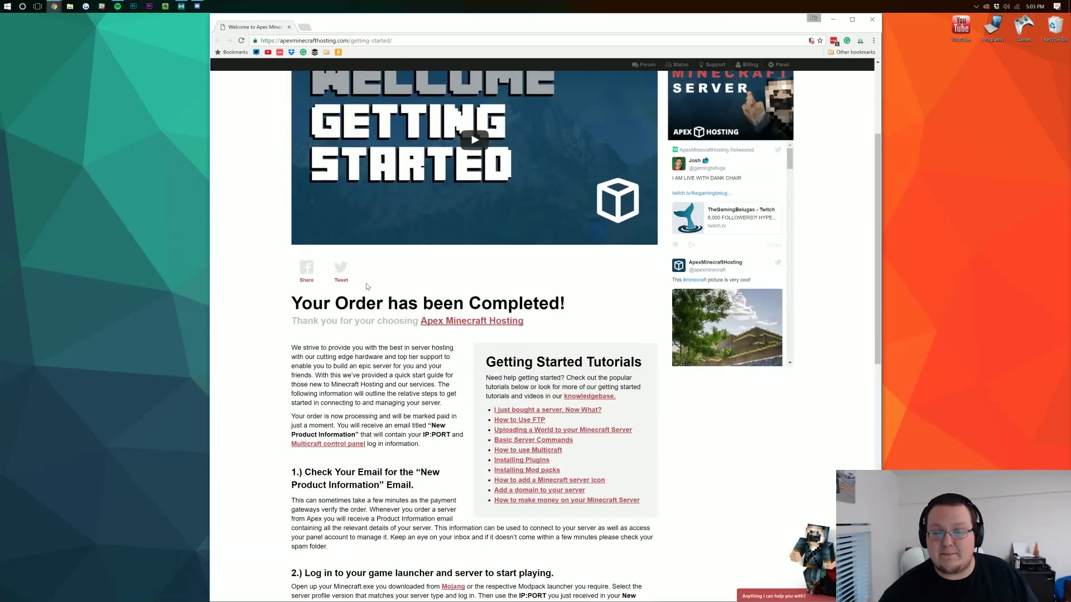
scroll(474, 335, "down", 4)
scroll(362, 247, "down", 5)
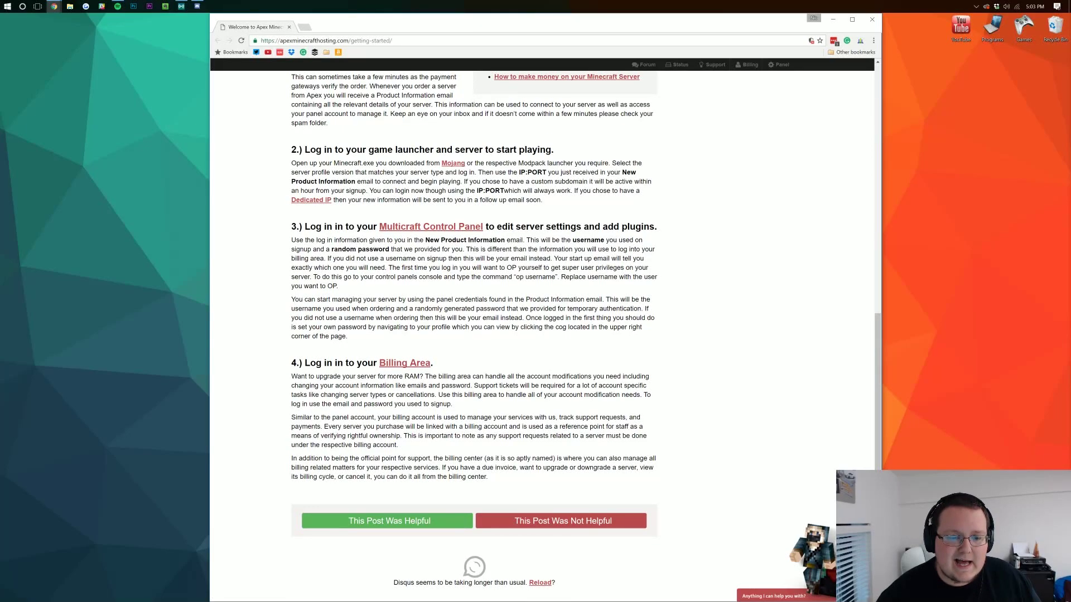
scroll(362, 247, "down", 1)
scroll(458, 192, "up", 3)
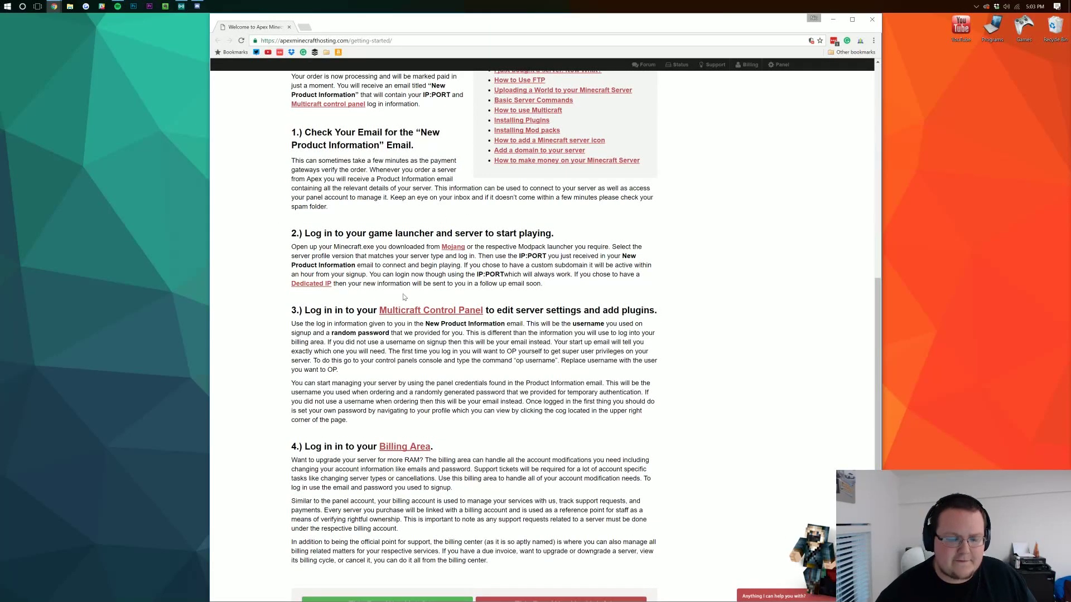
scroll(395, 208, "up", 1)
scroll(401, 259, "down", 1)
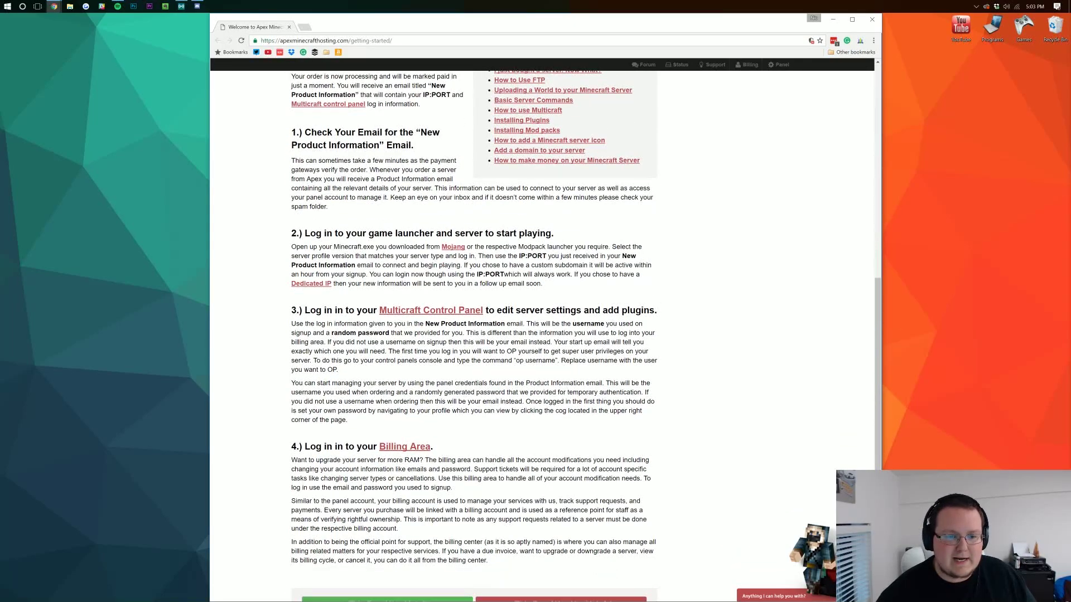
scroll(423, 295, "down", 1)
scroll(422, 296, "up", 1)
left_click(424, 311)
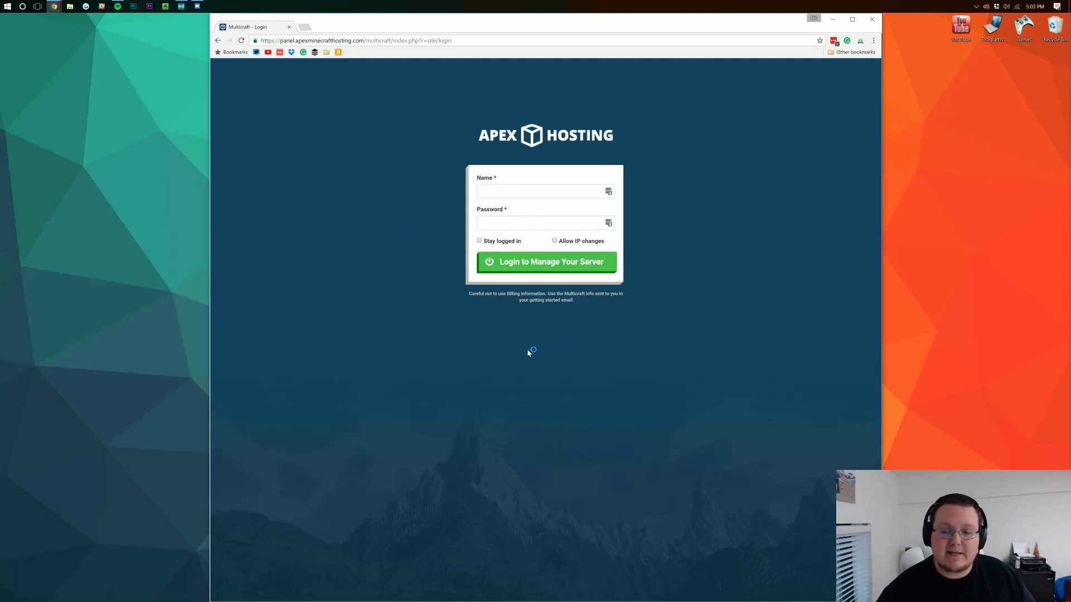
Open Gmail in a new tab and go to the 'Your New Minecraft Server Information' email
left_click(306, 27)
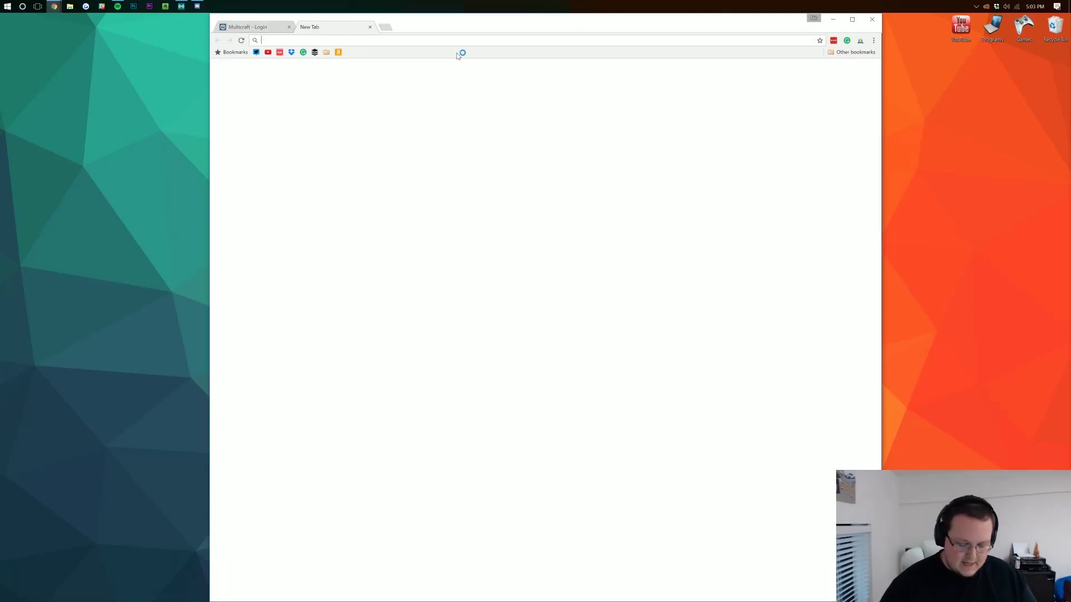
type("gmail")
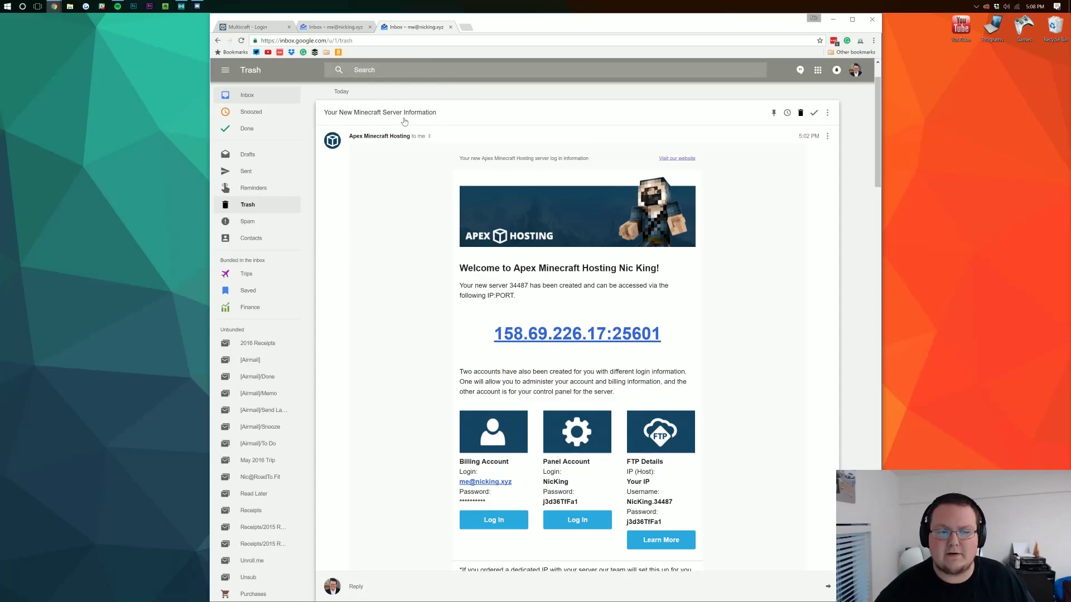
left_click(350, 27)
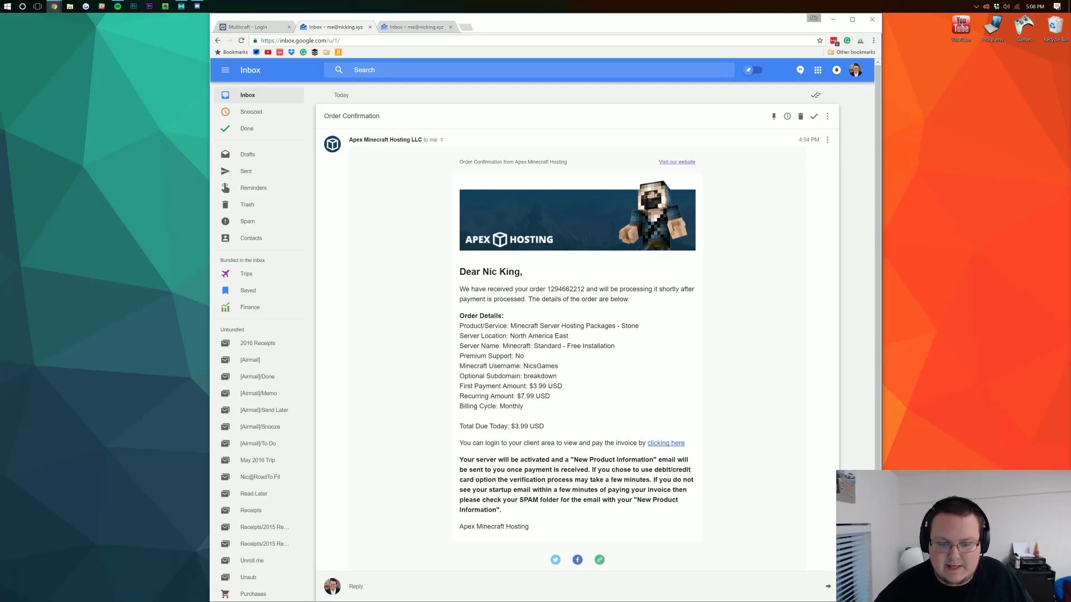
left_click(411, 28)
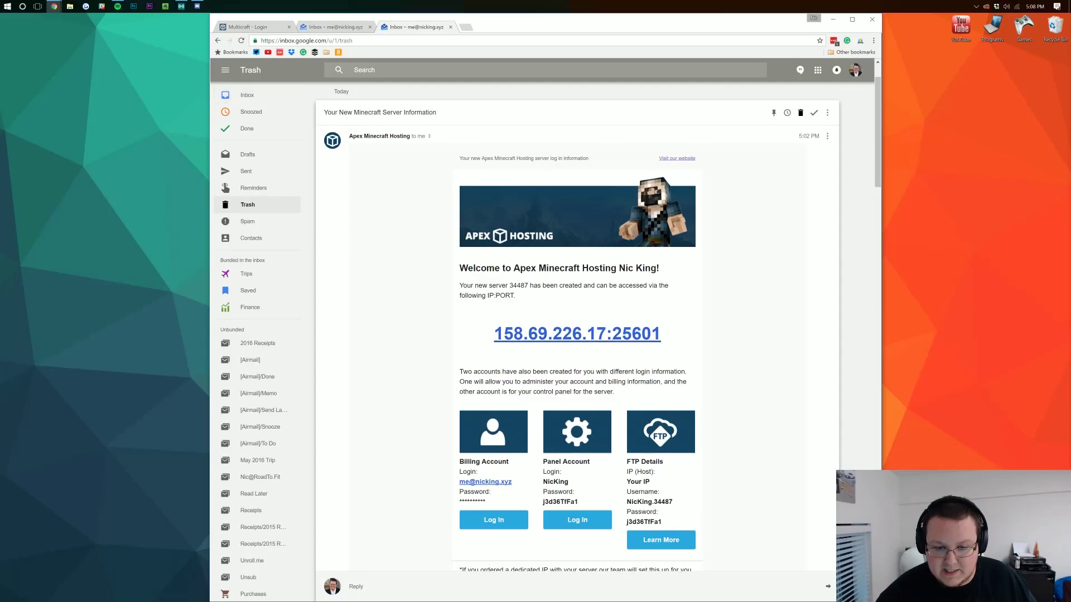
Select the server address 158.69.226.17:25601 and the panel account password
left_click_drag(661, 335, 494, 334)
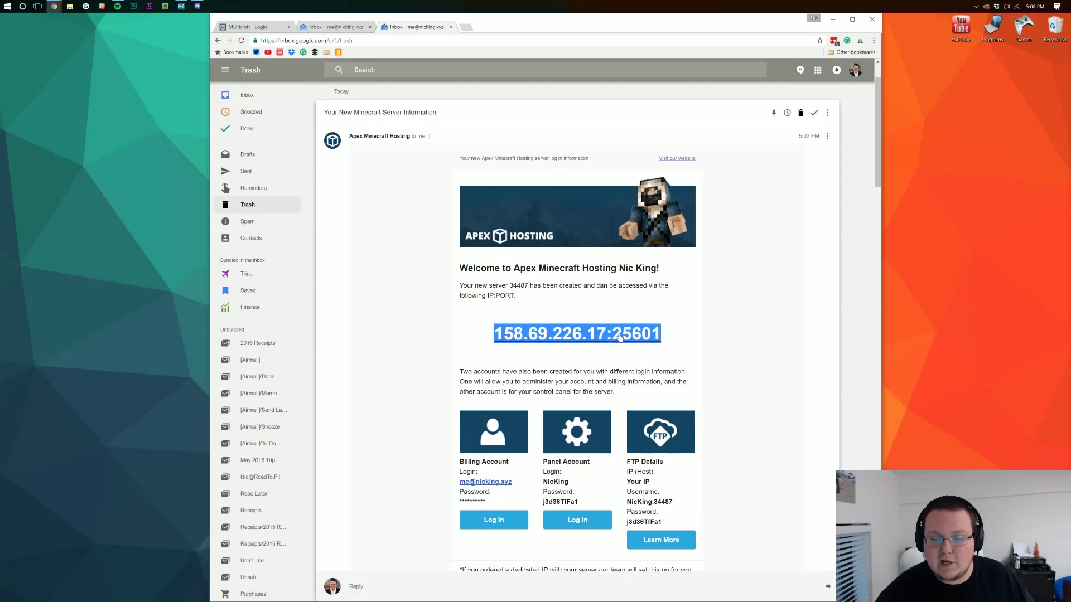
scroll(634, 343, "down", 2)
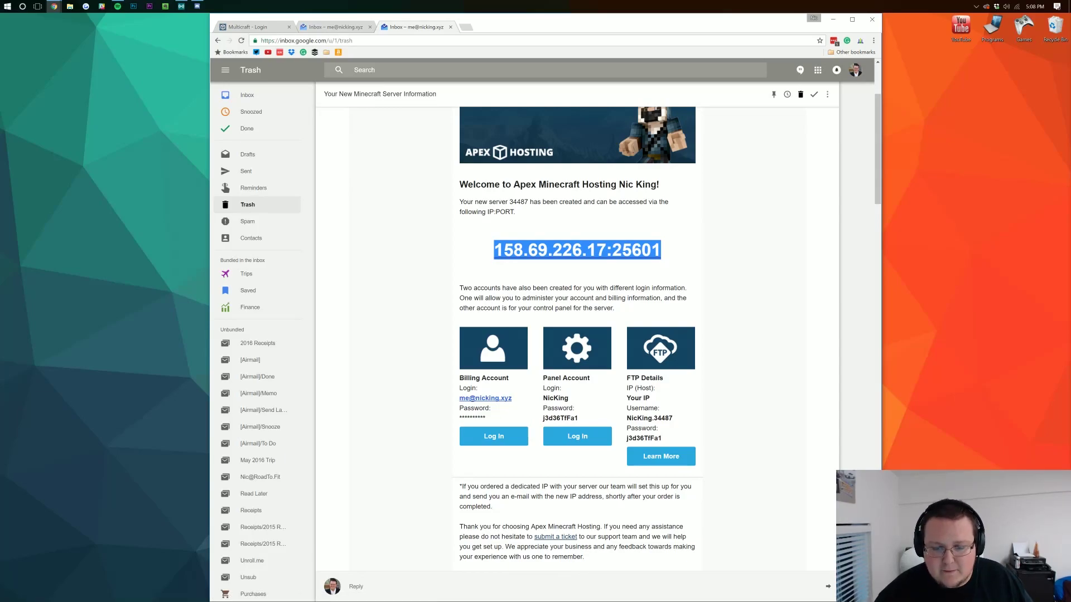
scroll(577, 338, "down", 1)
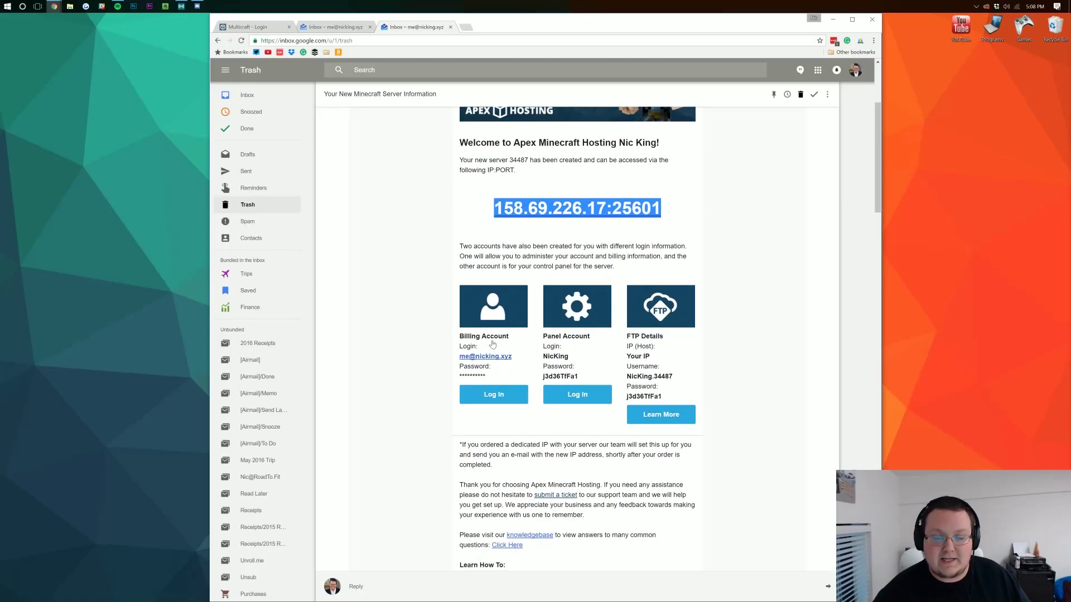
left_click_drag(549, 376, 578, 376)
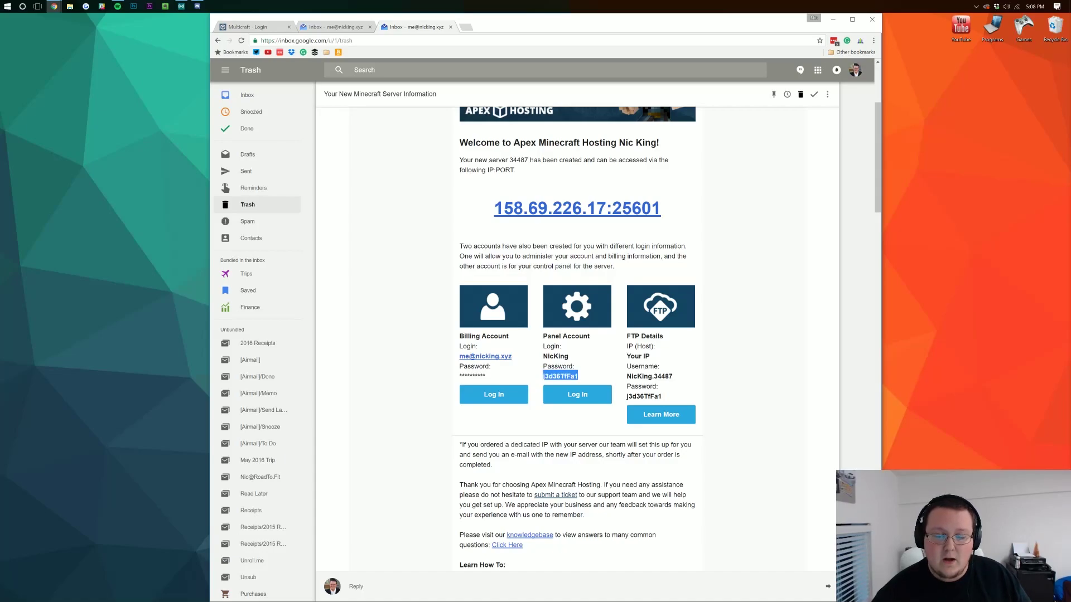
Log in to Multicraft with the panel username and pasted password, then open the server page
left_click(260, 25)
left_click(504, 207)
key("ctrl+a")
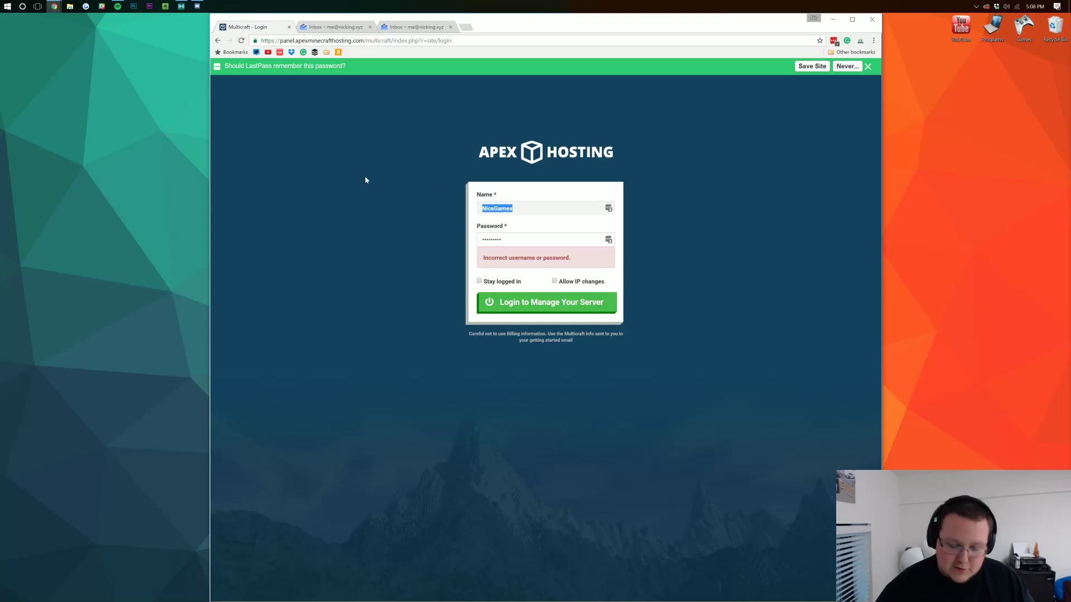
type("NicKing")
key("Tab")
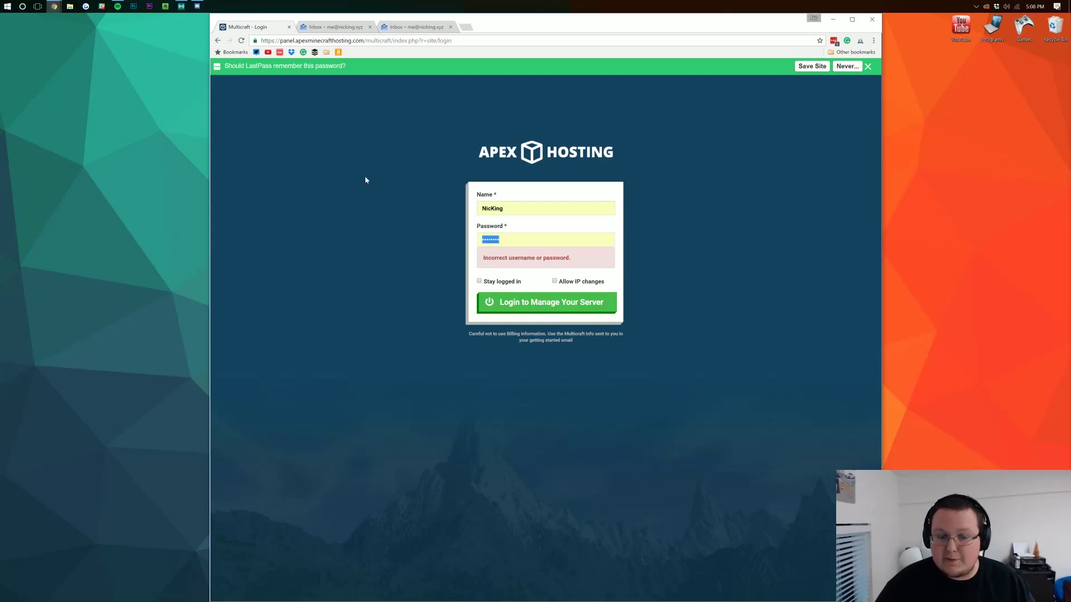
key("ctrl+v")
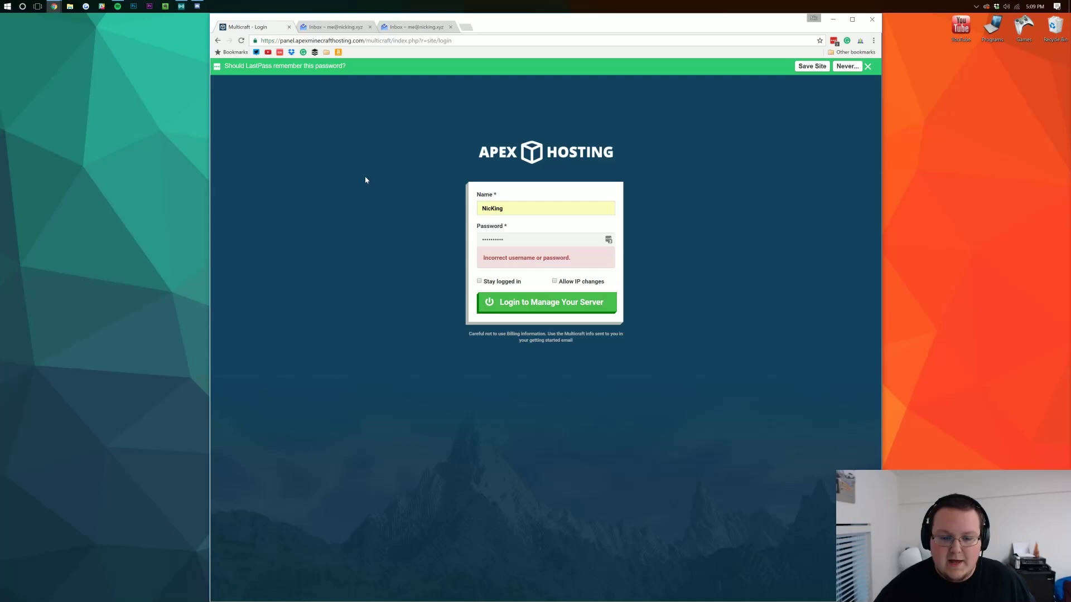
left_click(570, 308)
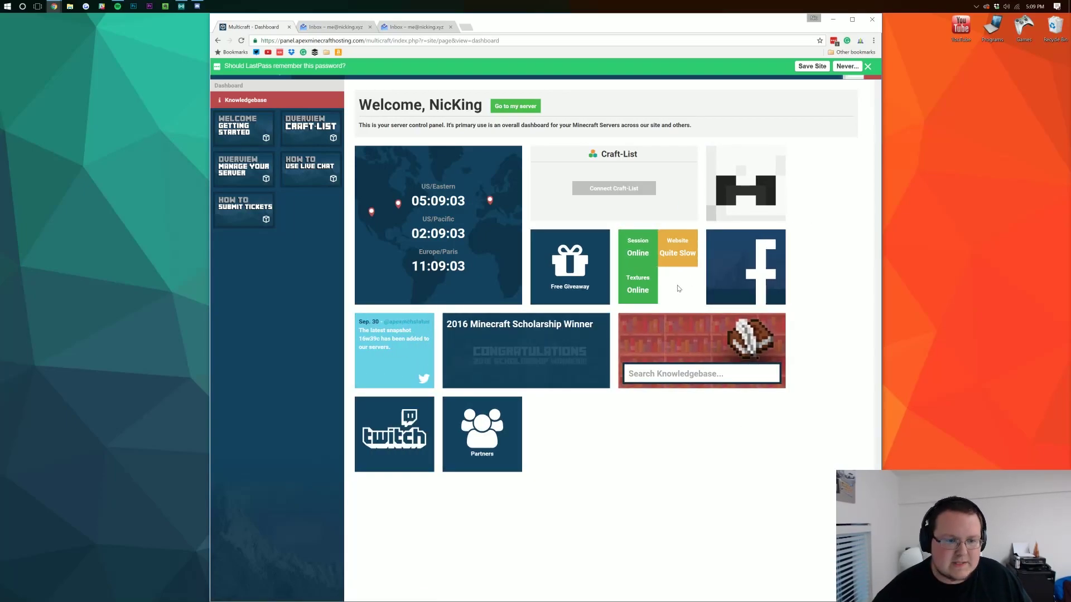
left_click(516, 106)
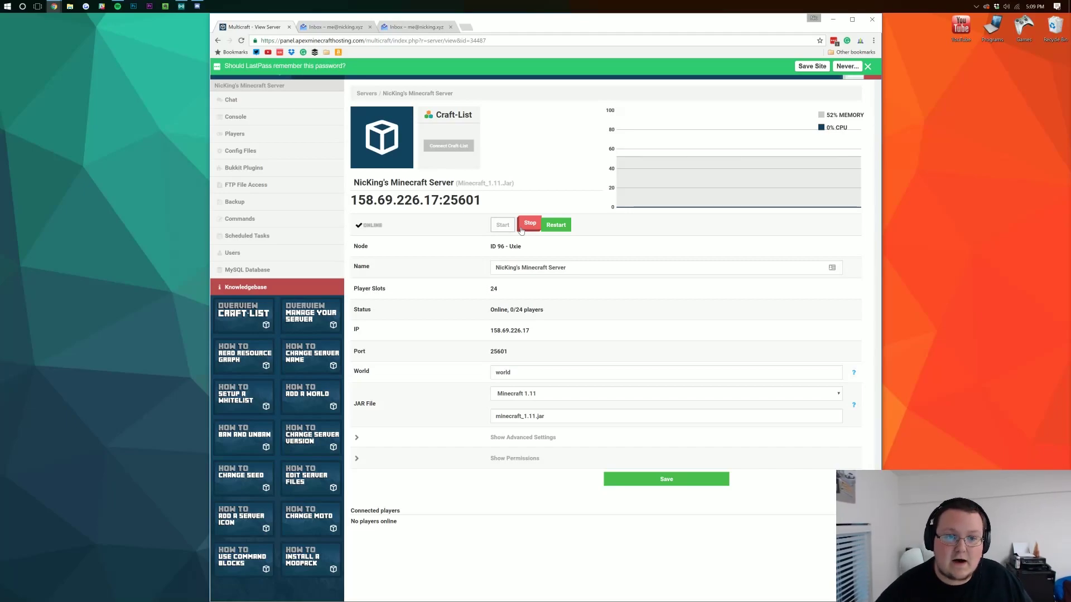
Stop the Minecraft server so its status reads Offline
left_click(521, 226)
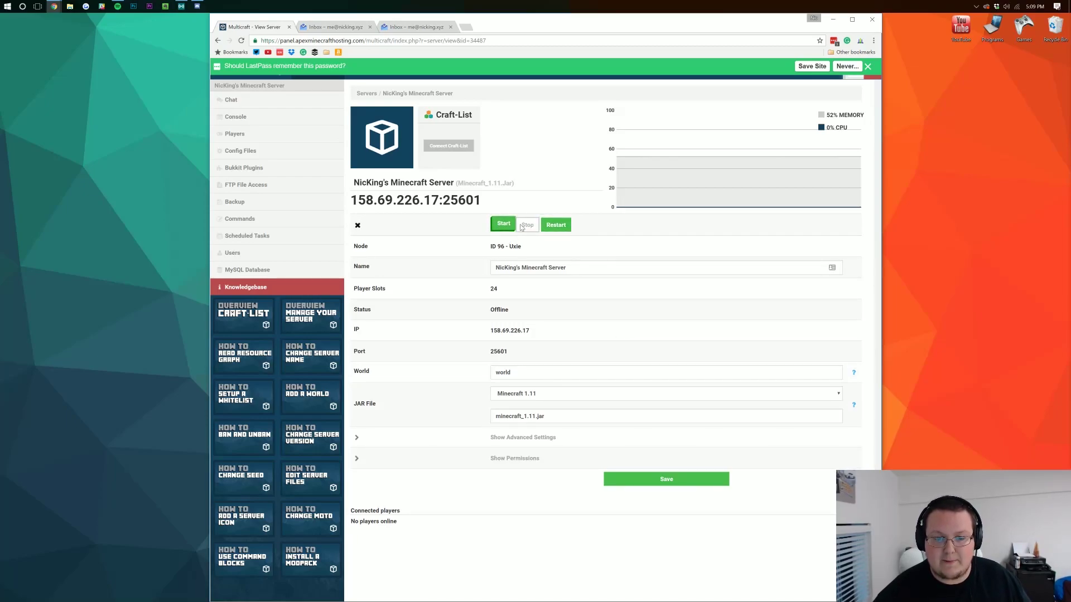
left_click_drag(507, 235, 527, 349)
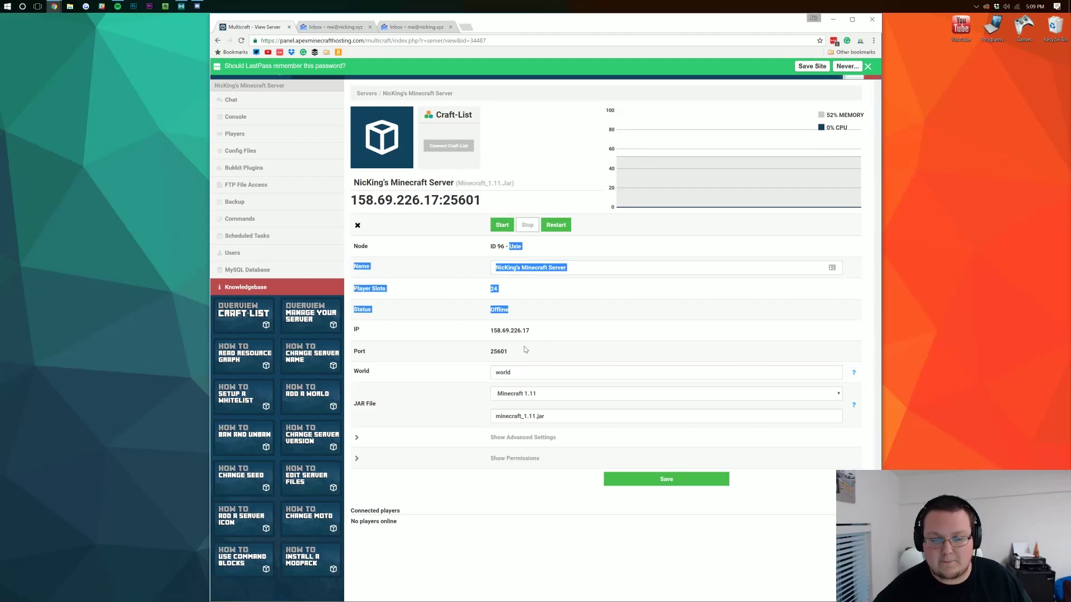
left_click(430, 279)
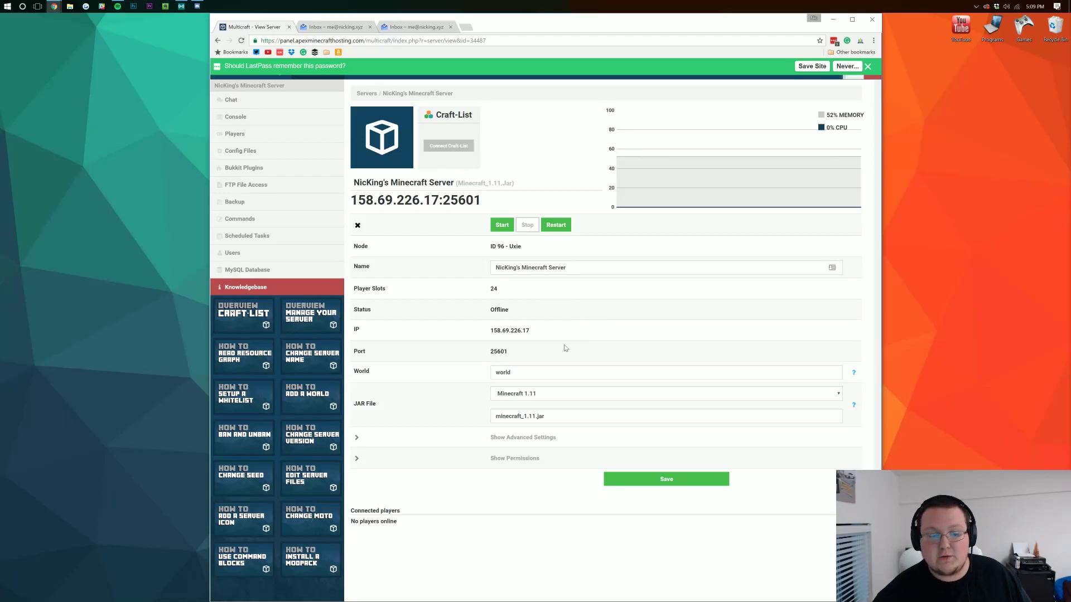
Browse the JAR File options, trying CrazyCraft, and settle on Minecraft 1.11 (minecraft_1.11.jar)
left_click(547, 394)
scroll(561, 540, "down", 3)
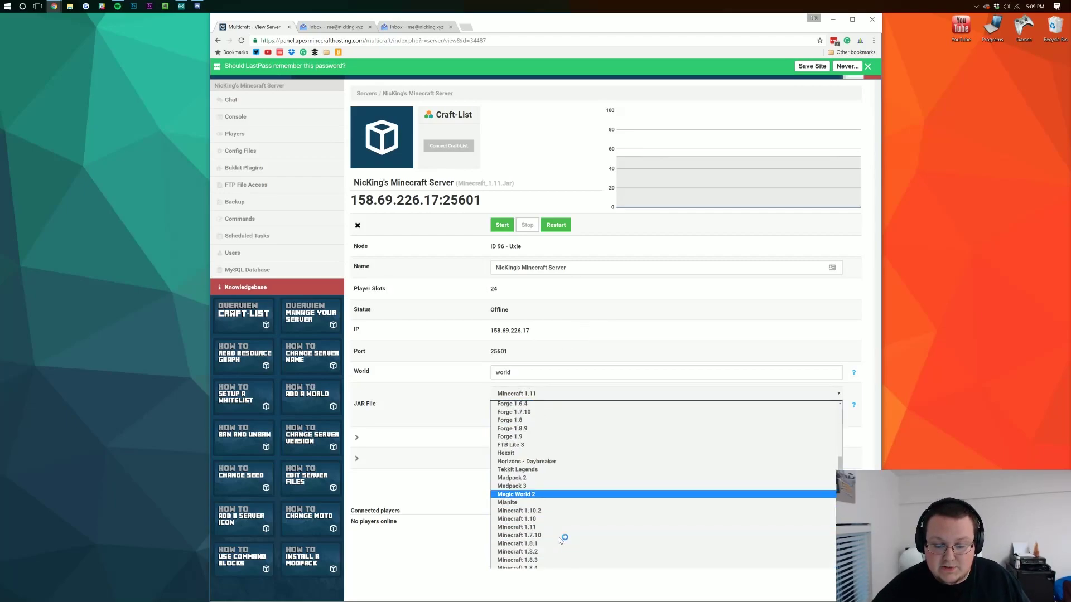
scroll(561, 540, "down", 2)
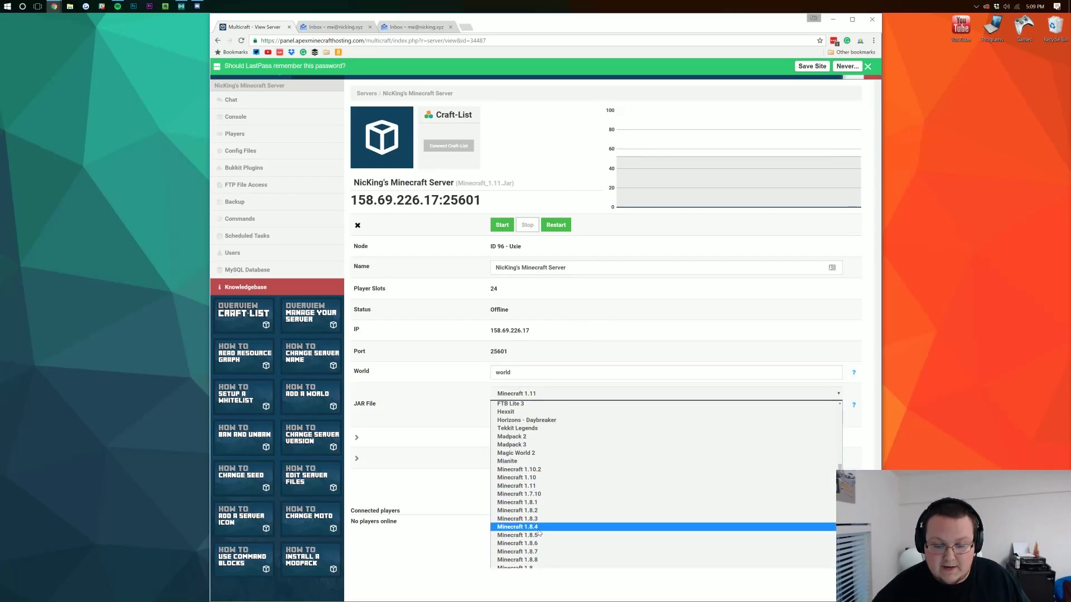
left_click(545, 486)
left_click(578, 399)
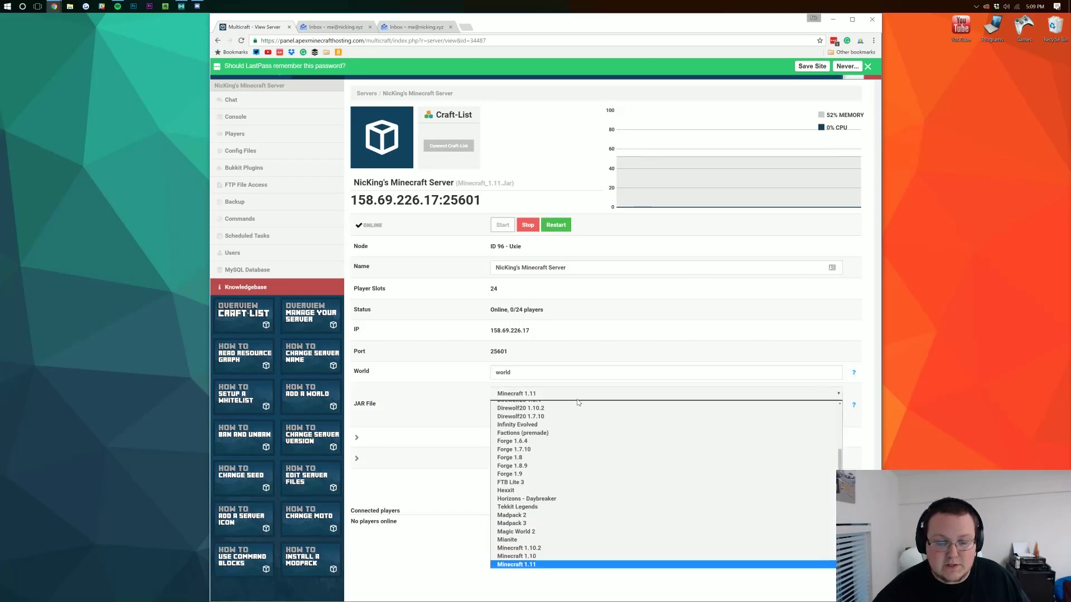
scroll(564, 520, "up", 15)
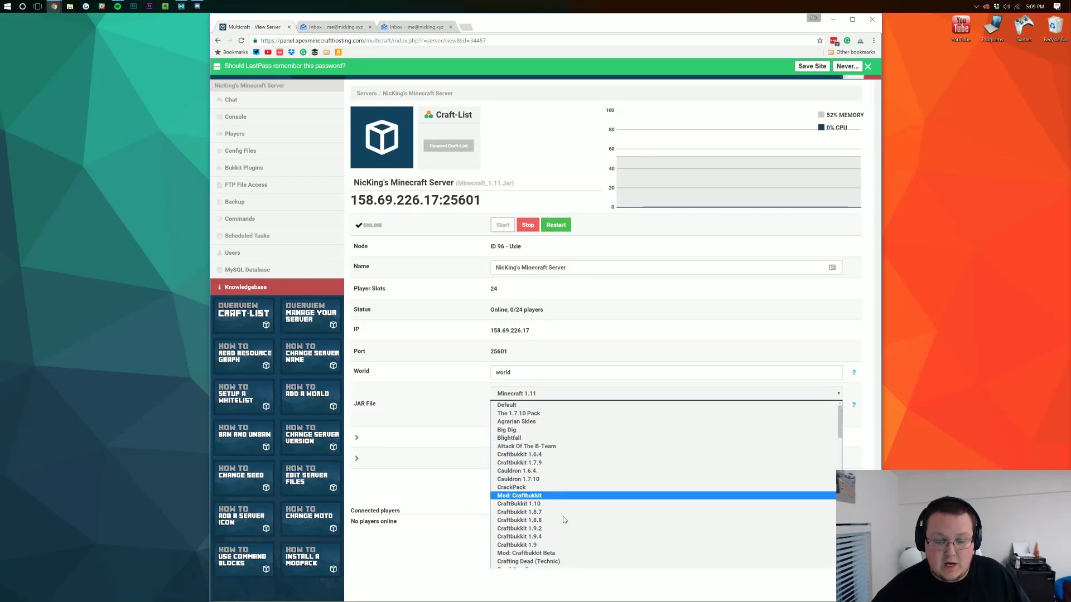
scroll(562, 517, "down", 3)
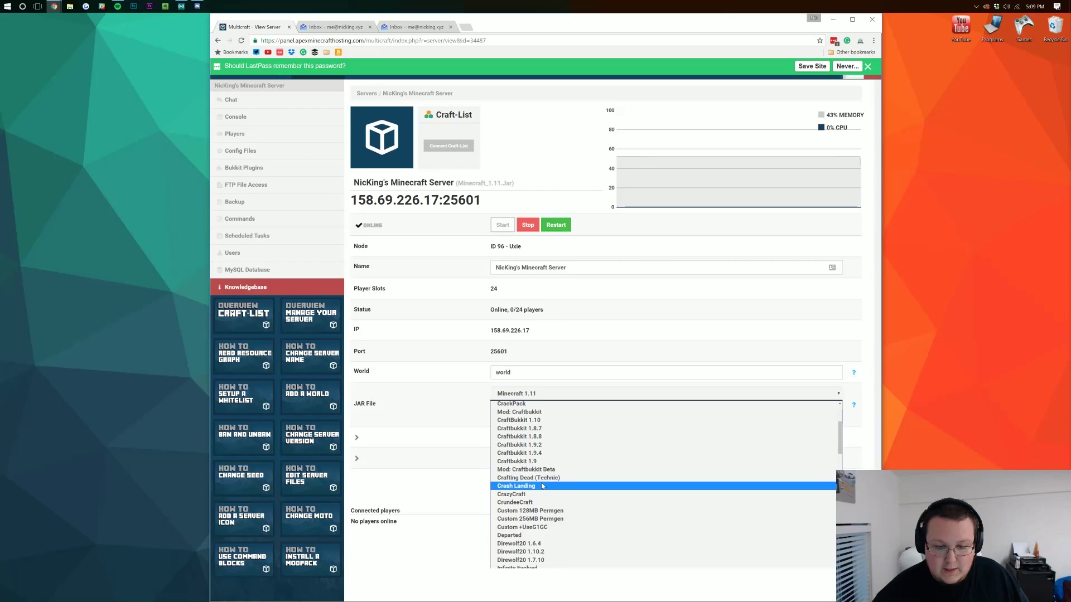
left_click(530, 496)
left_click(530, 394)
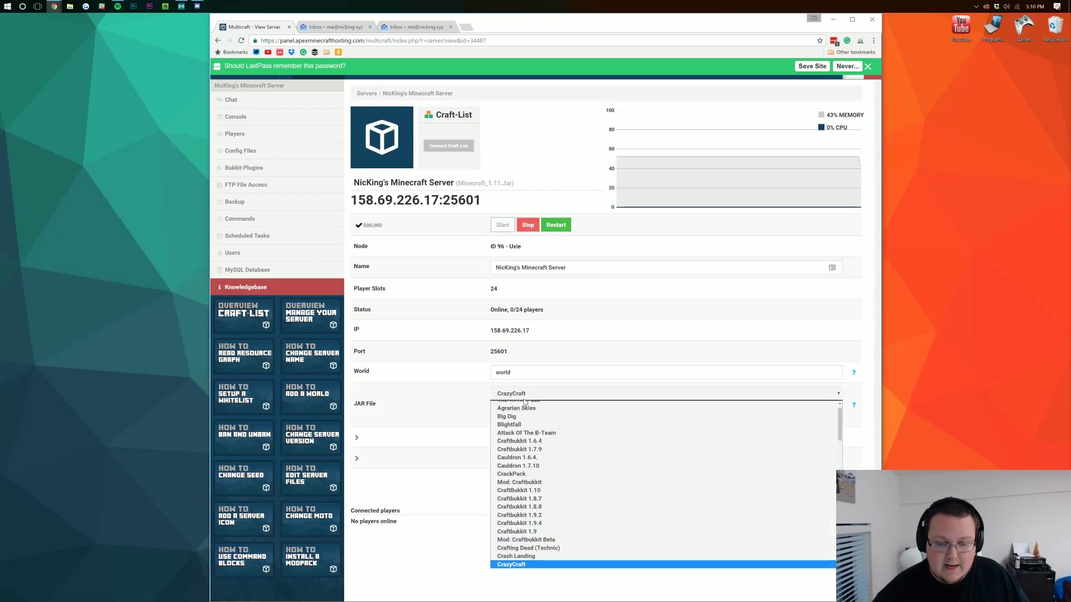
scroll(535, 529, "down", 5)
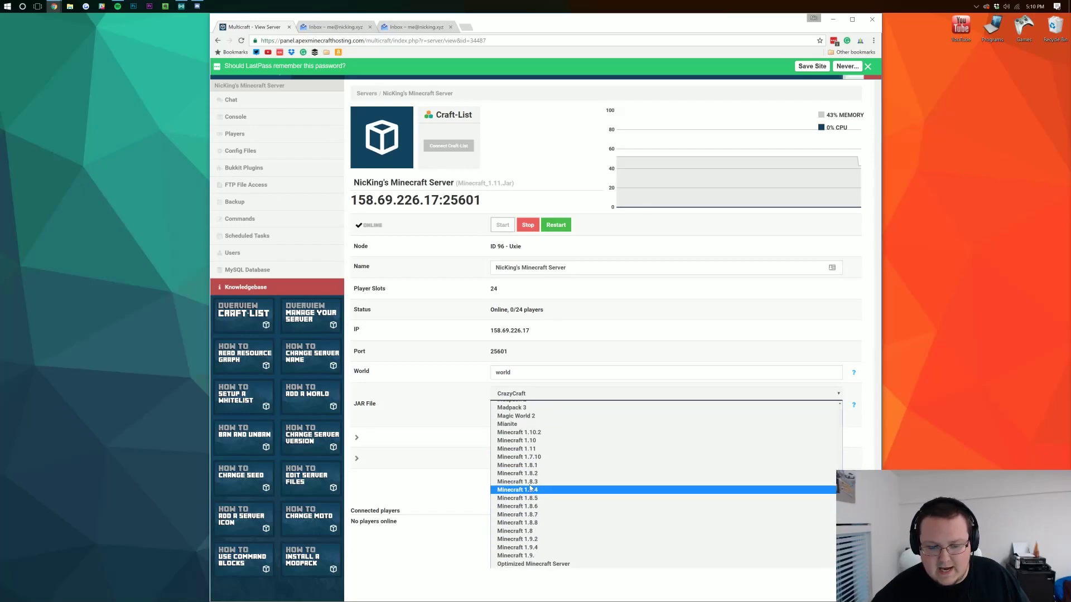
left_click(619, 449)
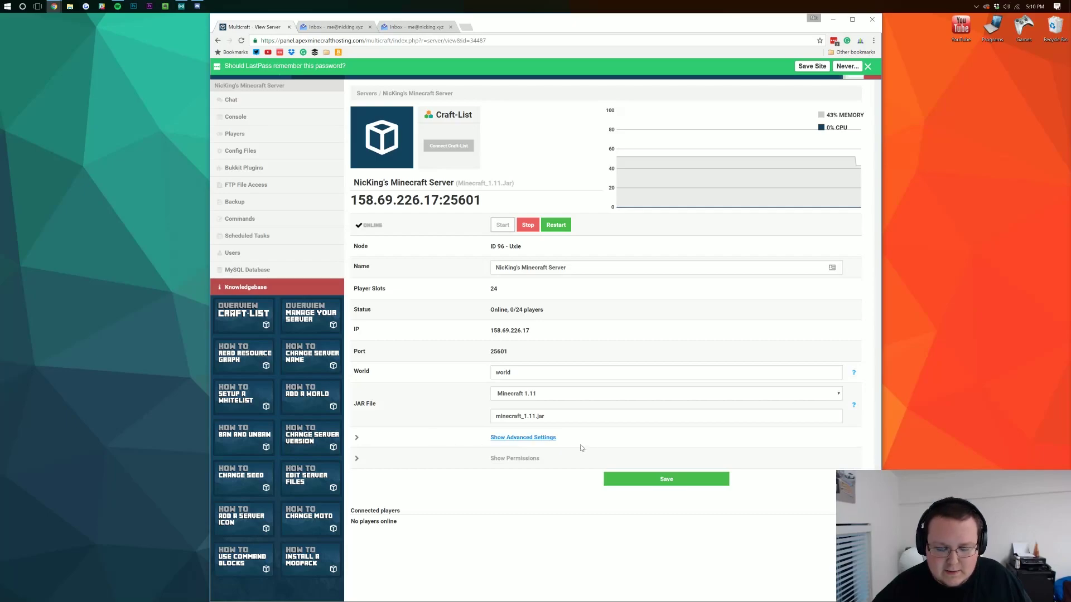
Expand the server's advanced and permission settings
left_click(549, 438)
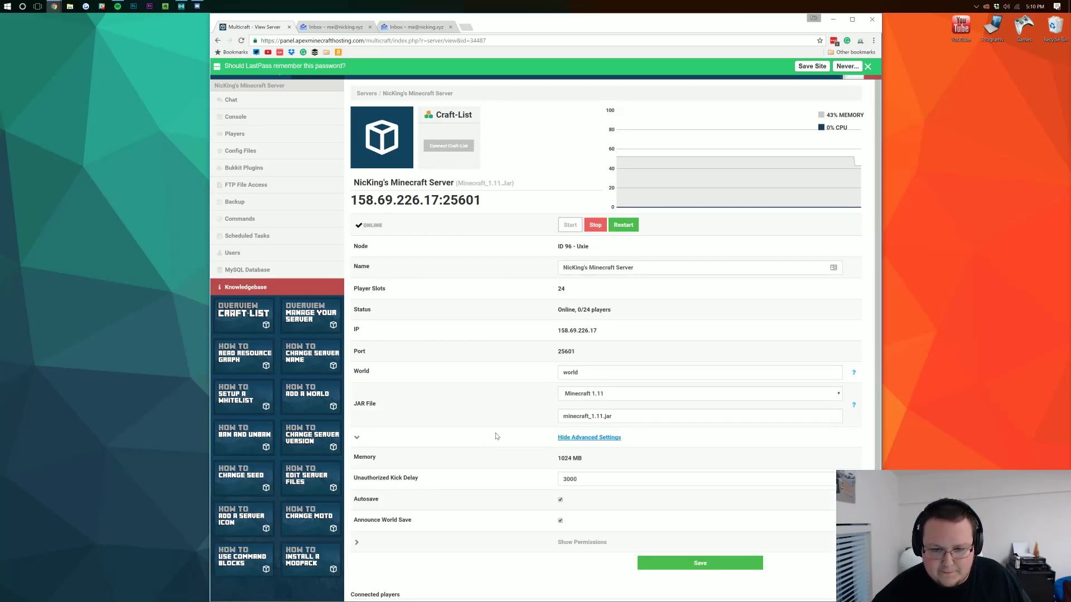
scroll(502, 434, "down", 1)
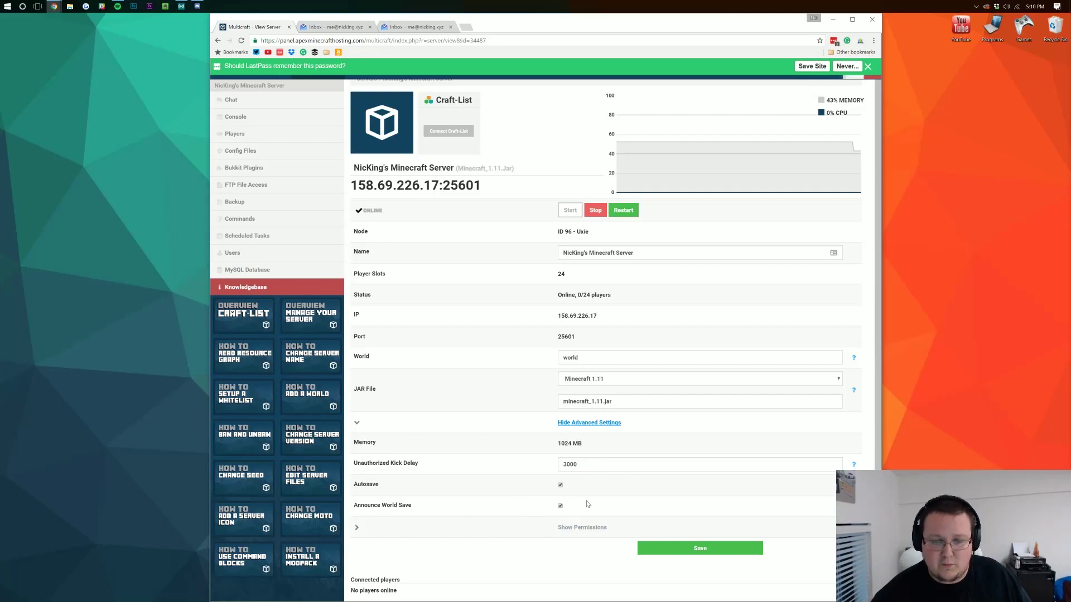
left_click(581, 528)
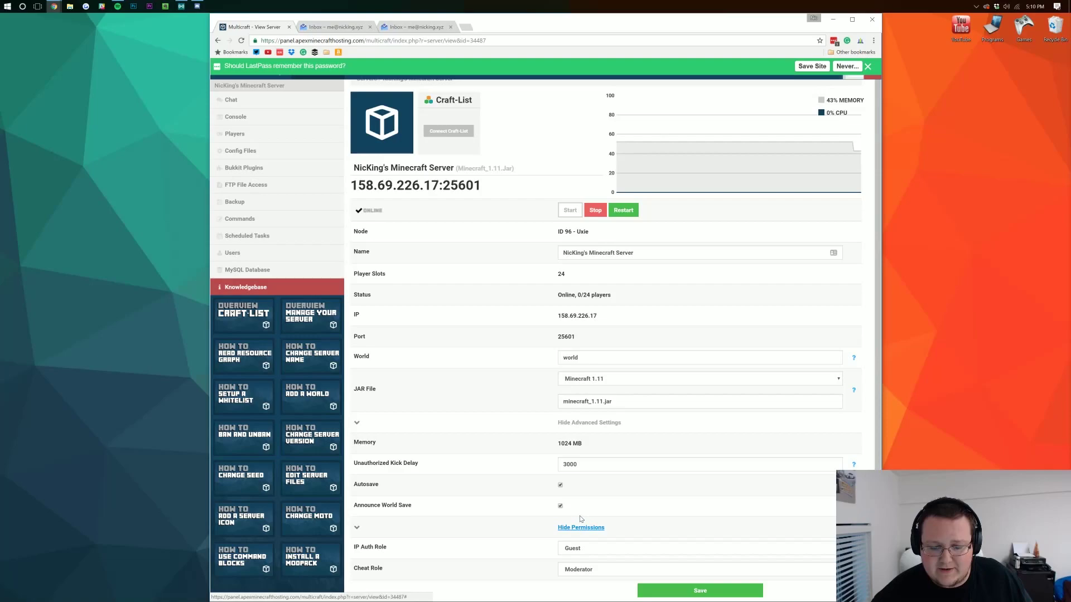
scroll(583, 511, "down", 3)
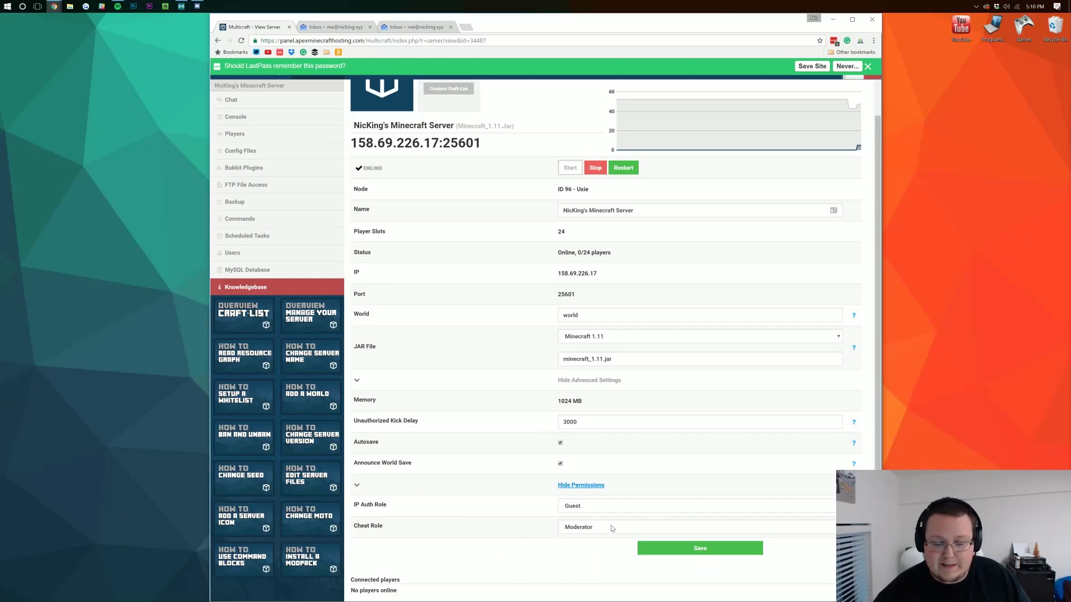
Keep IP Auth Role as Guest and Cheat Role as Moderator, then save
left_click(593, 535)
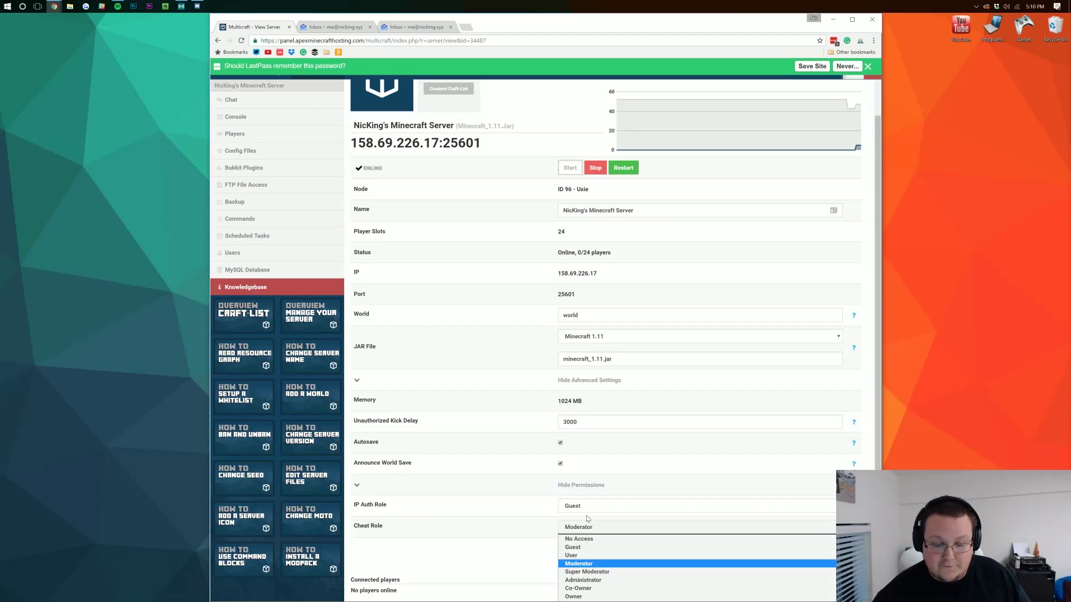
left_click(587, 517)
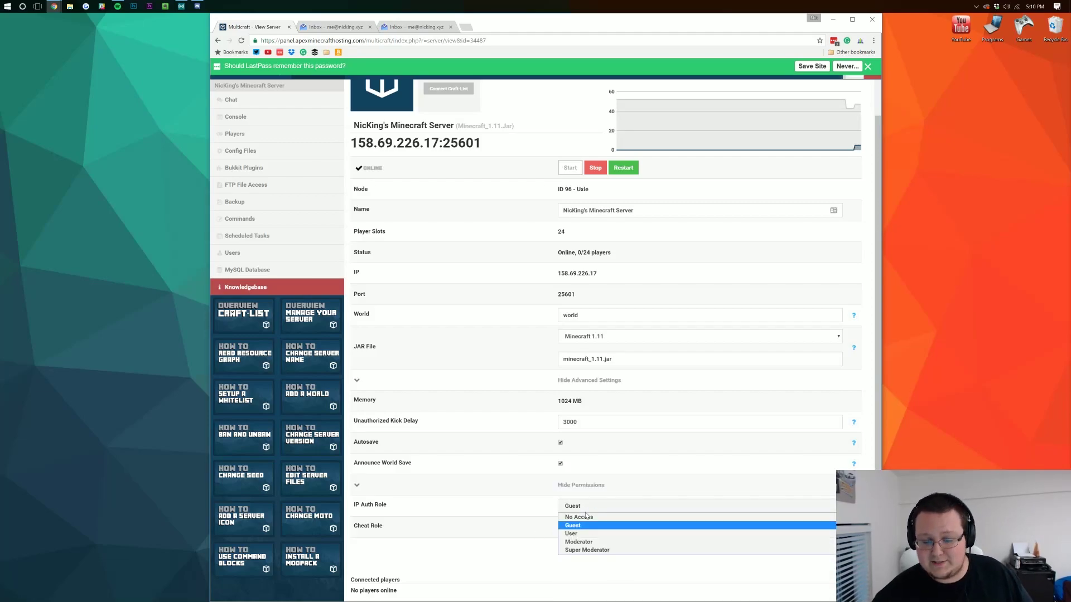
left_click(586, 513)
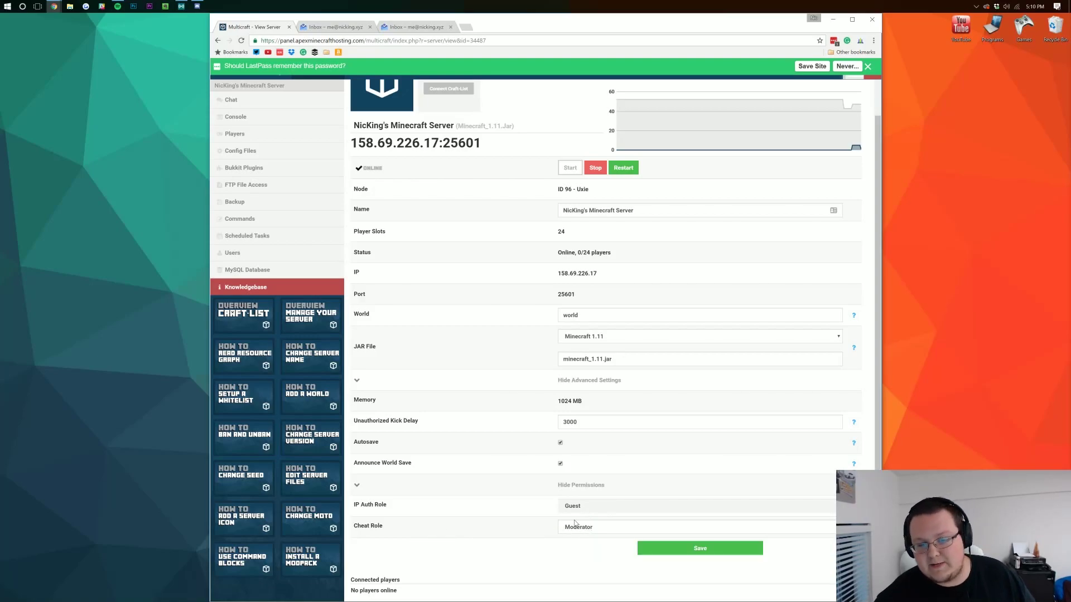
left_click(586, 530)
left_click(580, 531)
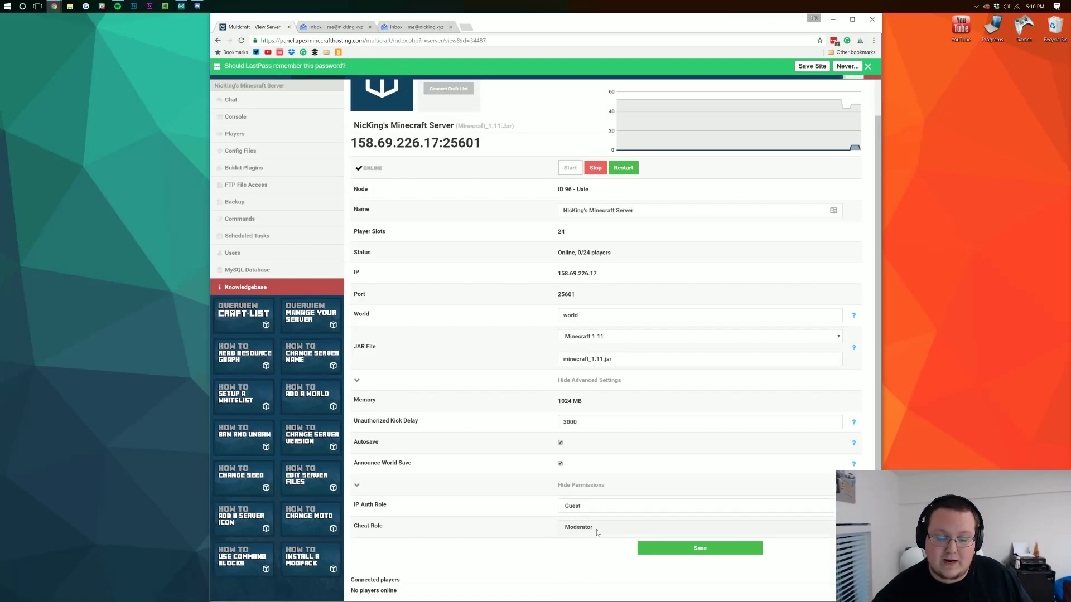
scroll(664, 544, "up", 1)
scroll(664, 543, "down", 1)
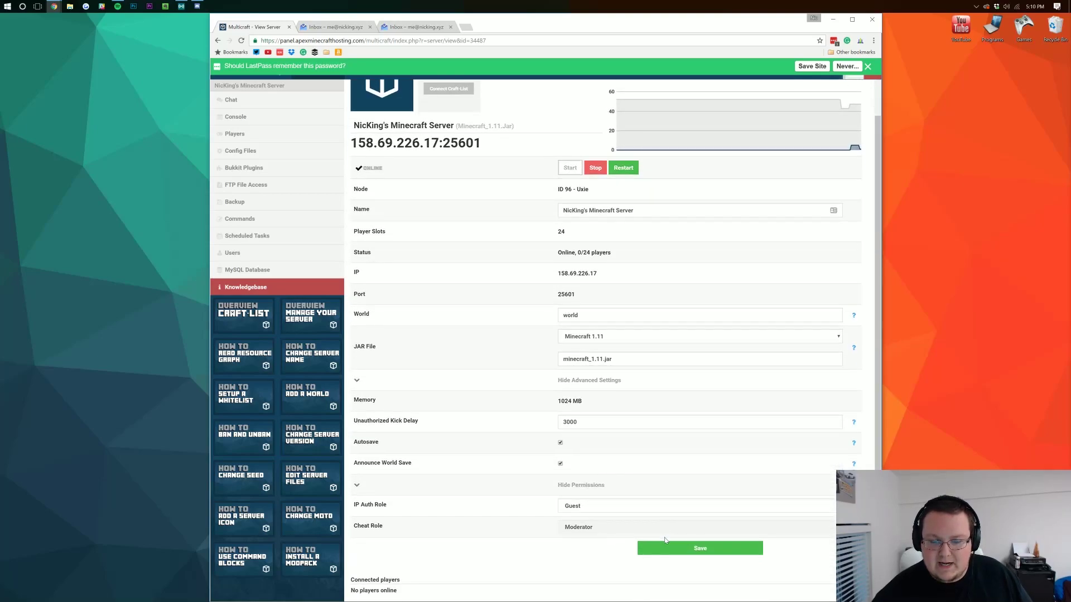
left_click(698, 548)
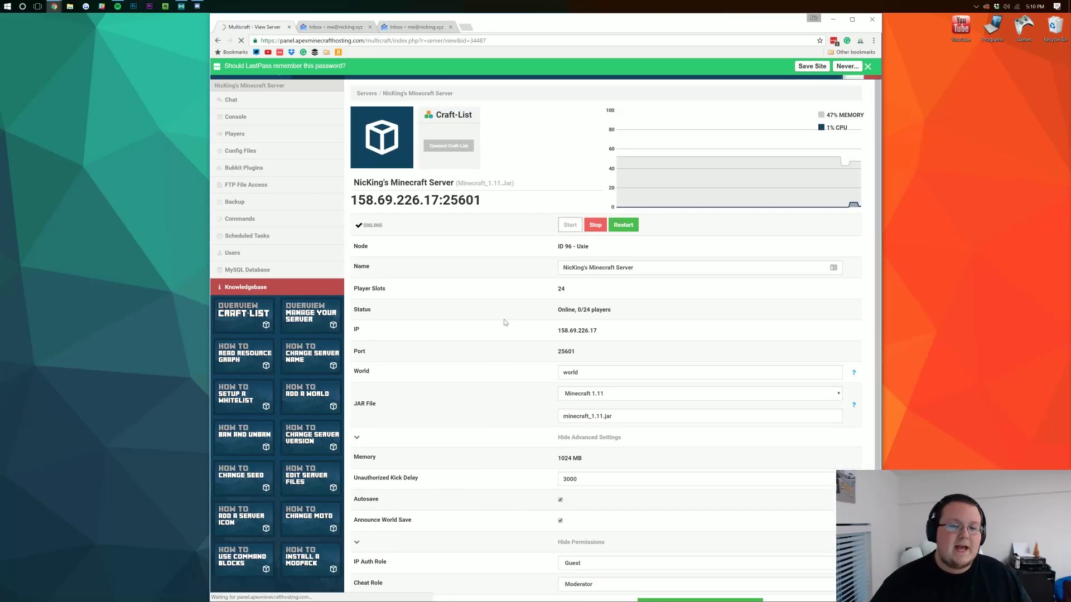
Select the server address, then launch Minecraft from the desktop Games folder's shortcut
left_click_drag(513, 210, 351, 203)
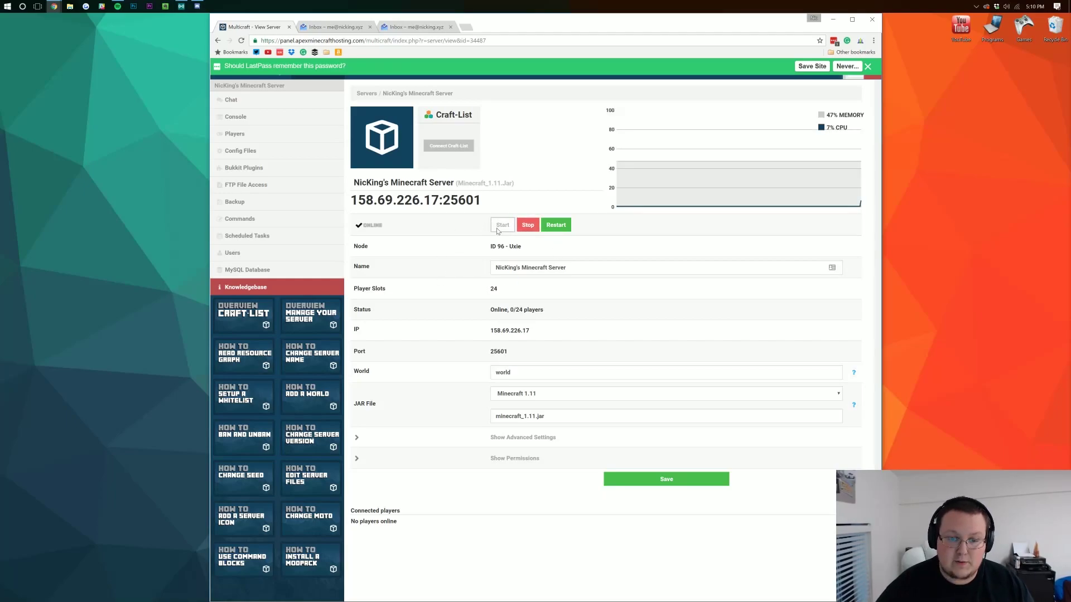
double_click(1024, 27)
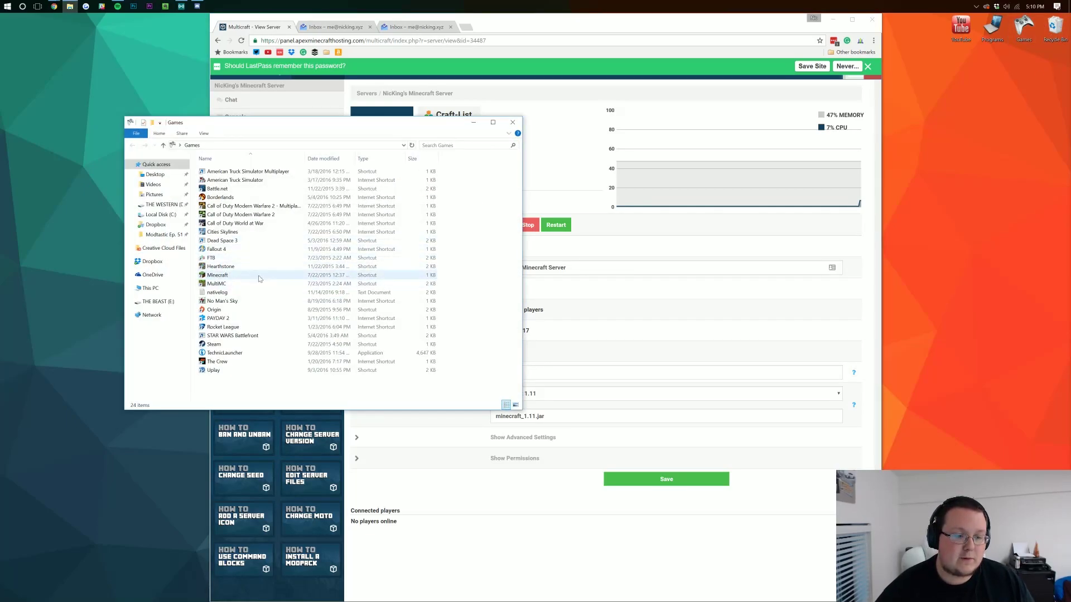
double_click(287, 275)
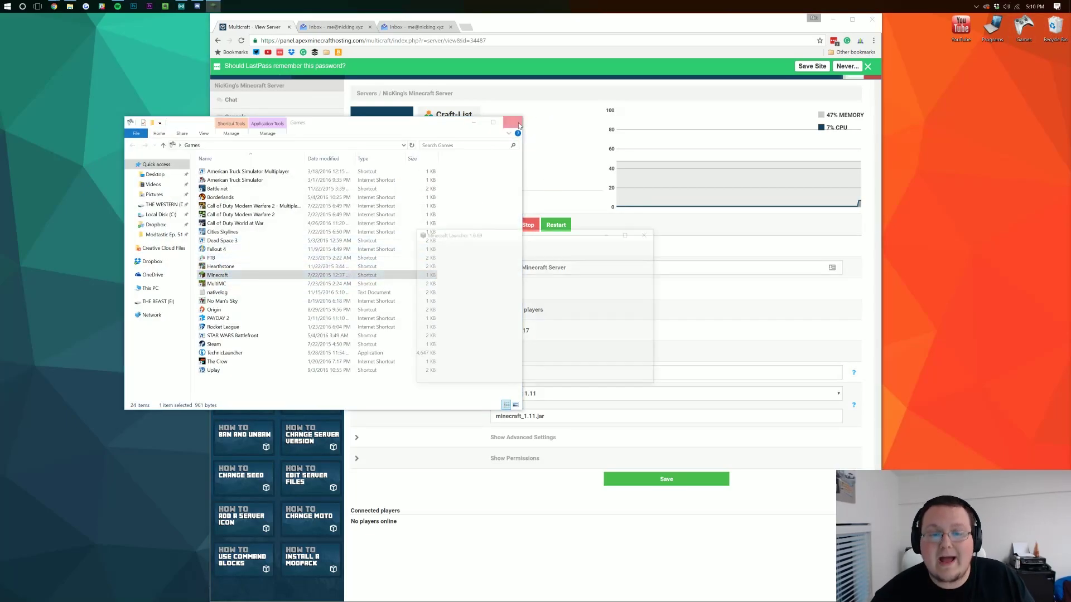
Close the Games folder, start Minecraft 1.11 and open the Multiplayer server list
left_click(545, 204)
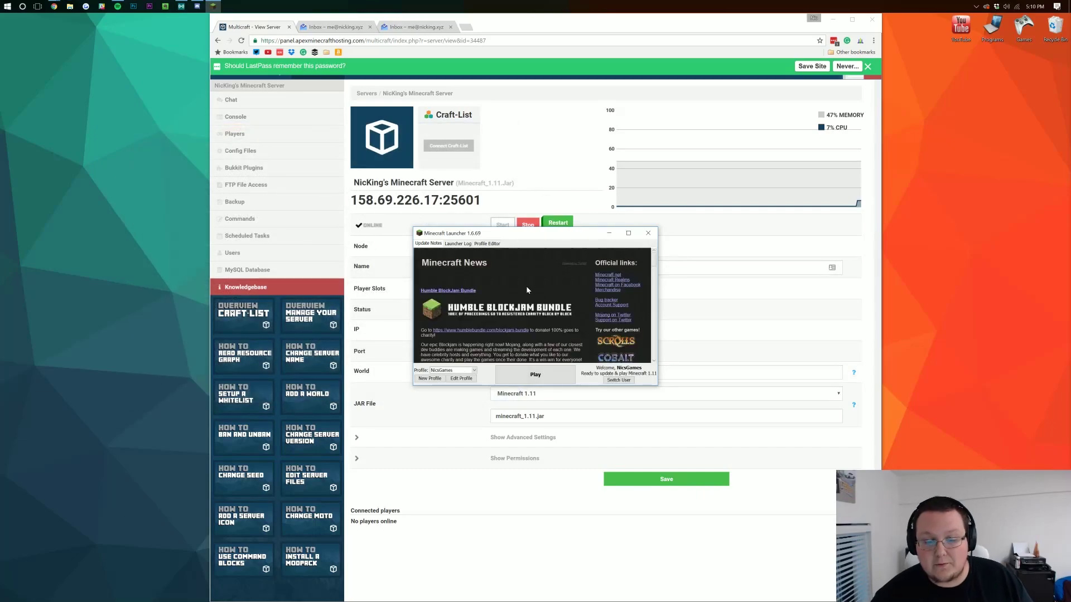
left_click(535, 374)
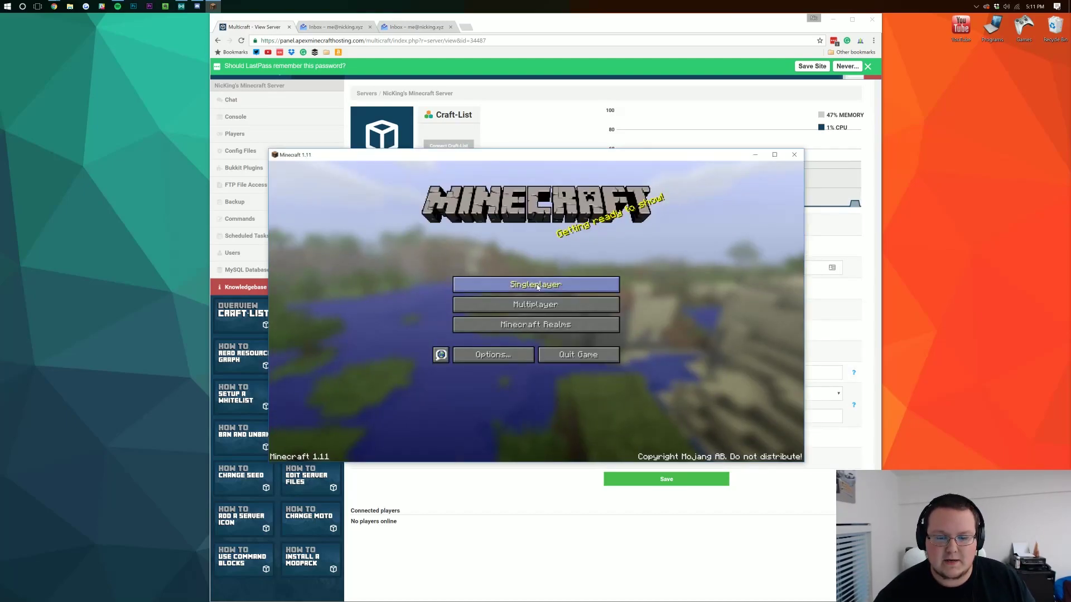
left_click(546, 306)
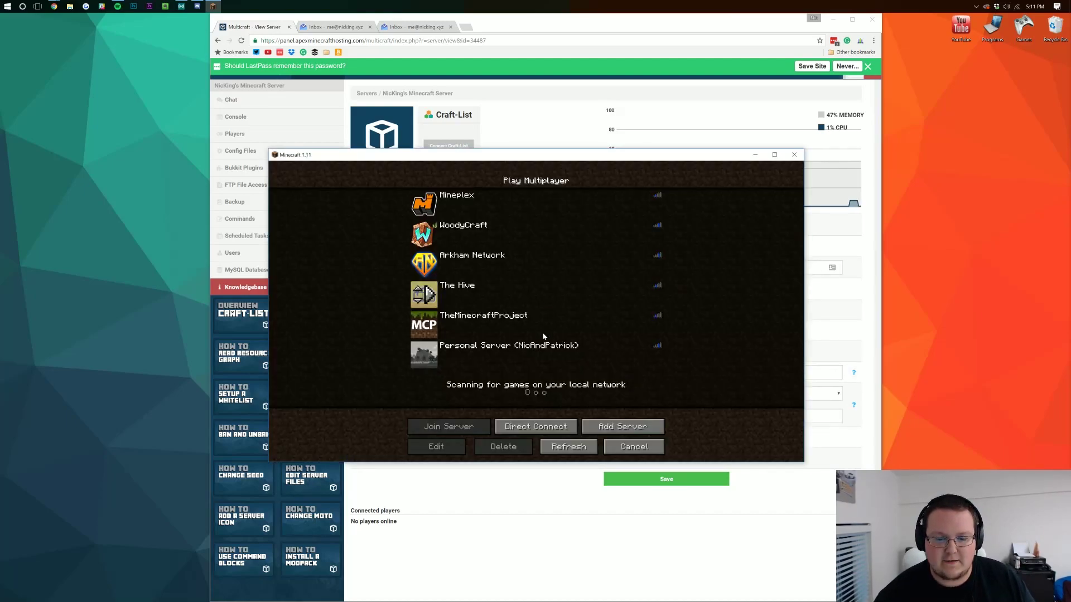
Add the pasted server address as a new 'Minecraft Server' entry and join it
left_click(629, 430)
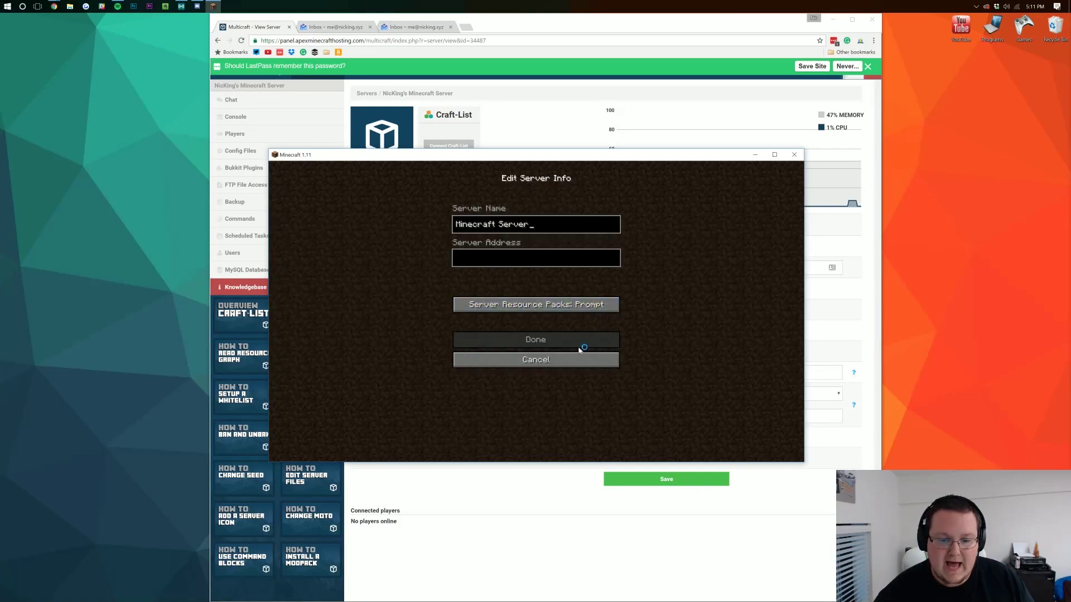
key("ctrl+v")
left_click(533, 339)
scroll(530, 360, "down", 2)
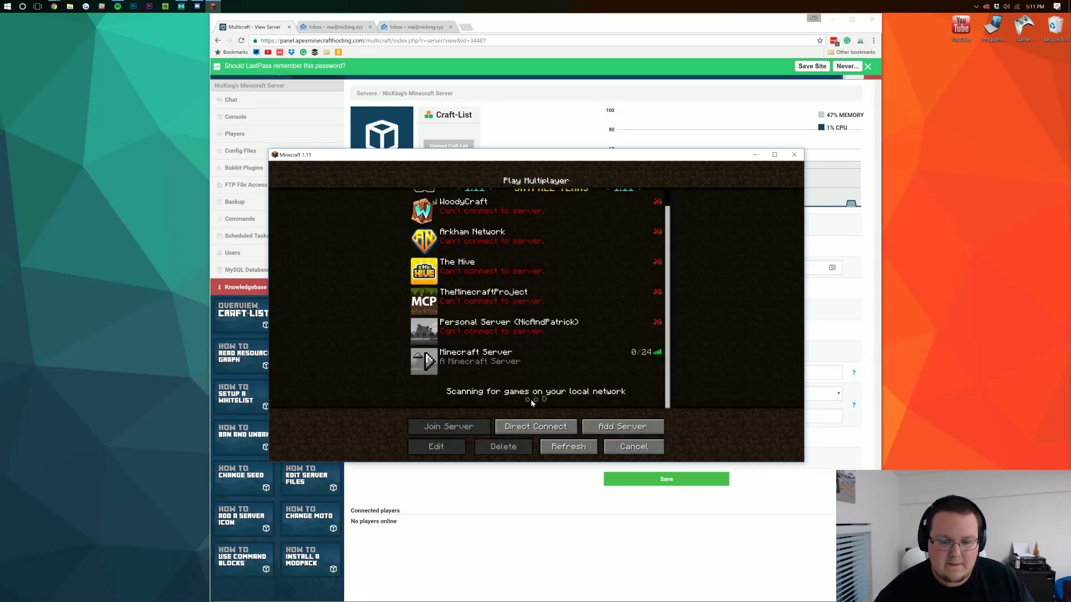
double_click(505, 364)
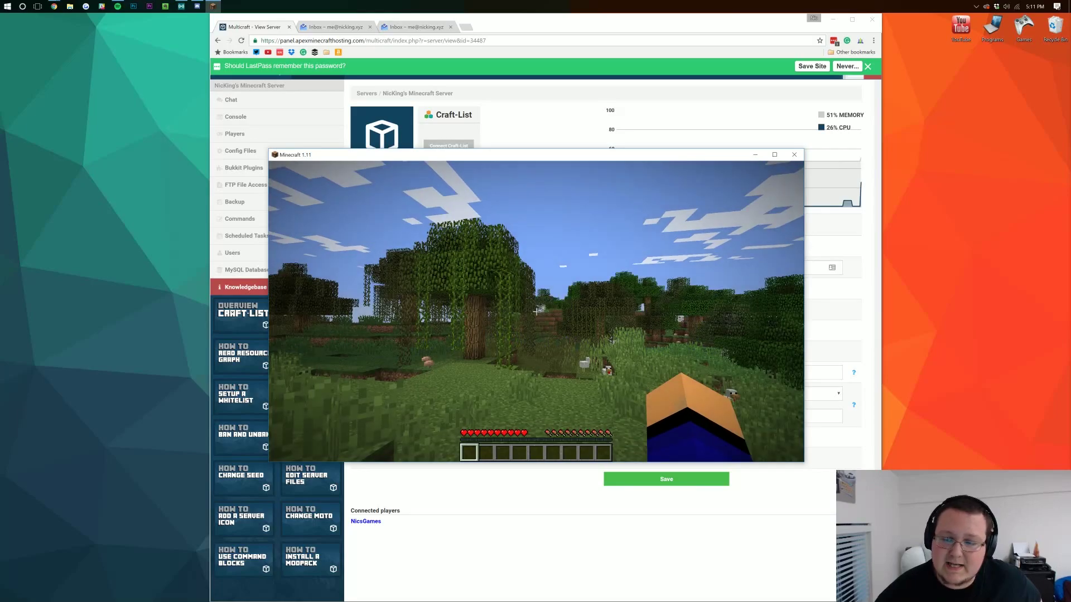
Open the inventory in-game, then bring the Multicraft panel in Chrome back to front
key("e")
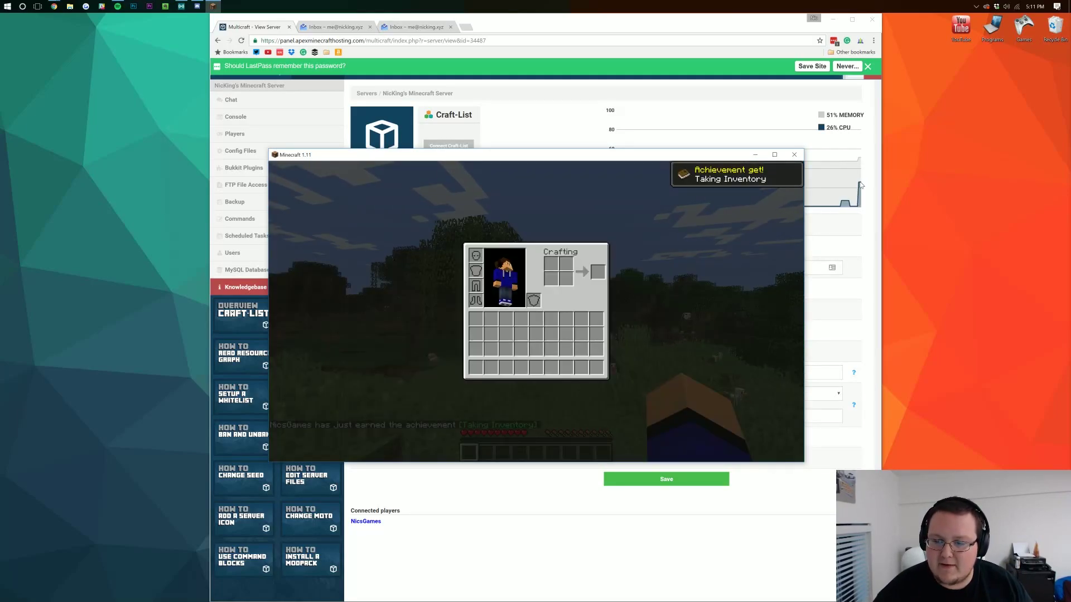
left_click(847, 232)
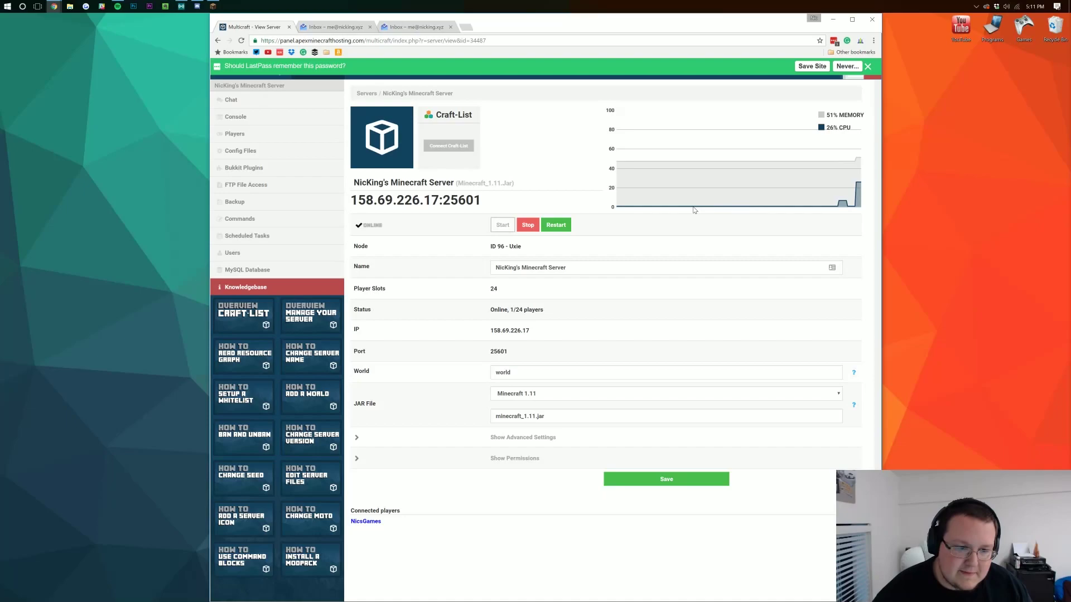
Open the Players page listing the Owner and the joined player with Default Role
left_click(236, 136)
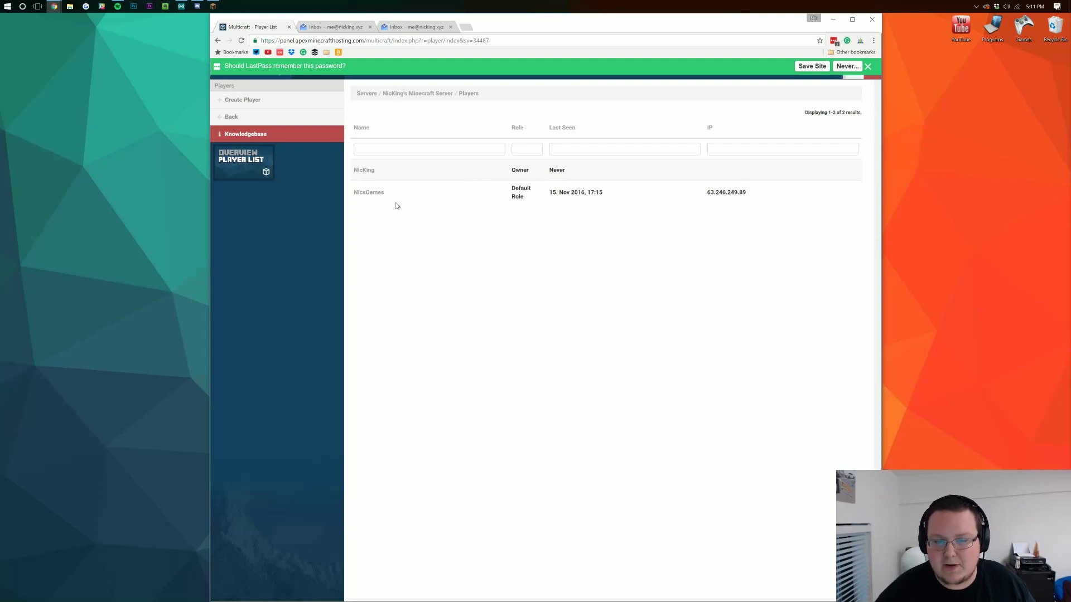
left_click(628, 184)
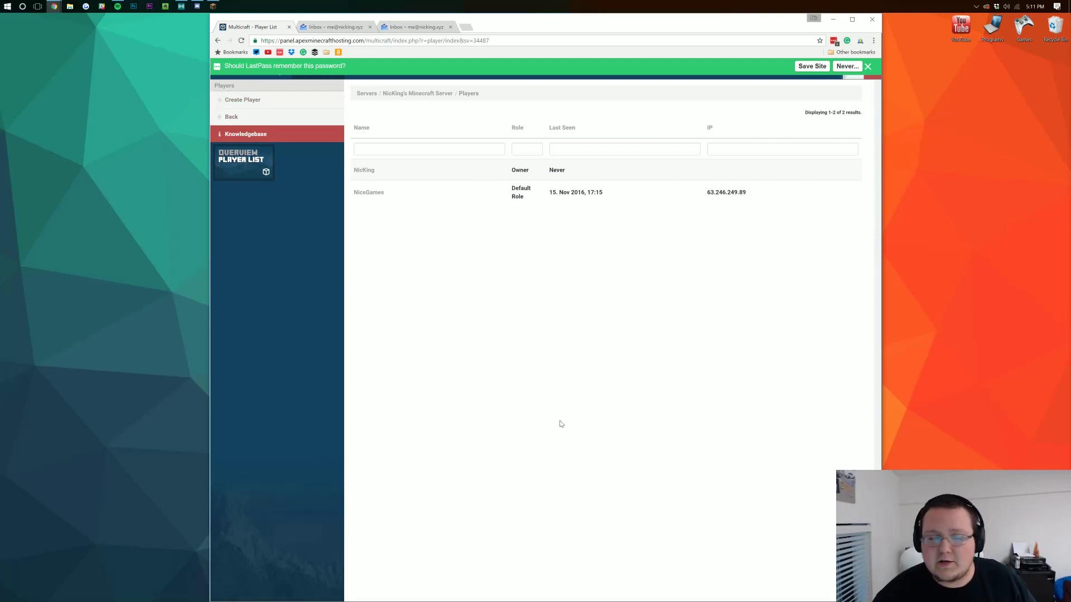
Back in Minecraft, close the inventory, walk across the fields to the village, then return to Chrome
left_click(214, 7)
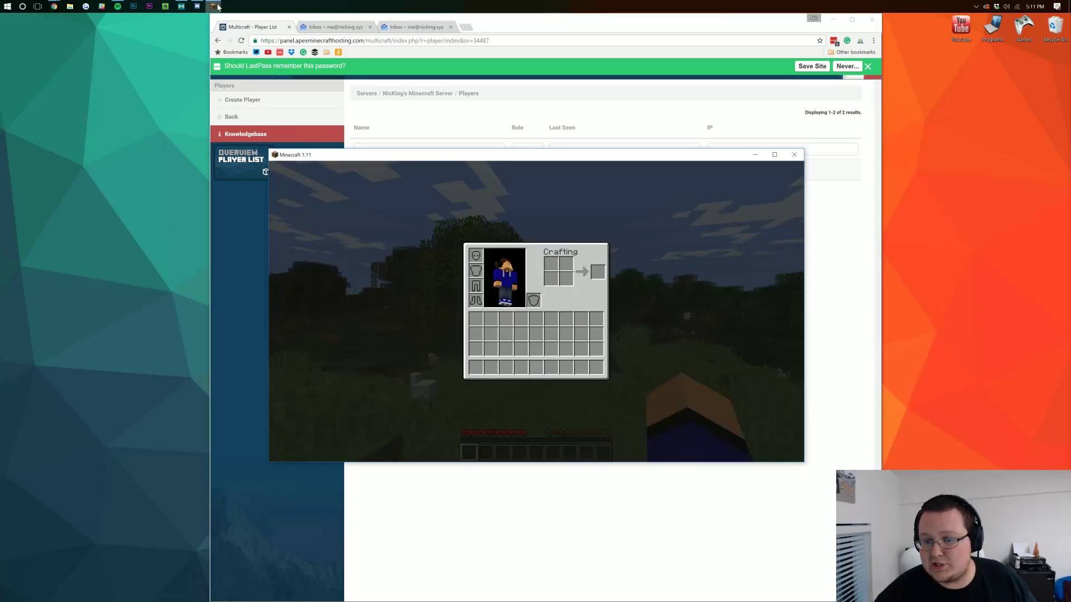
key("e")
key("w")
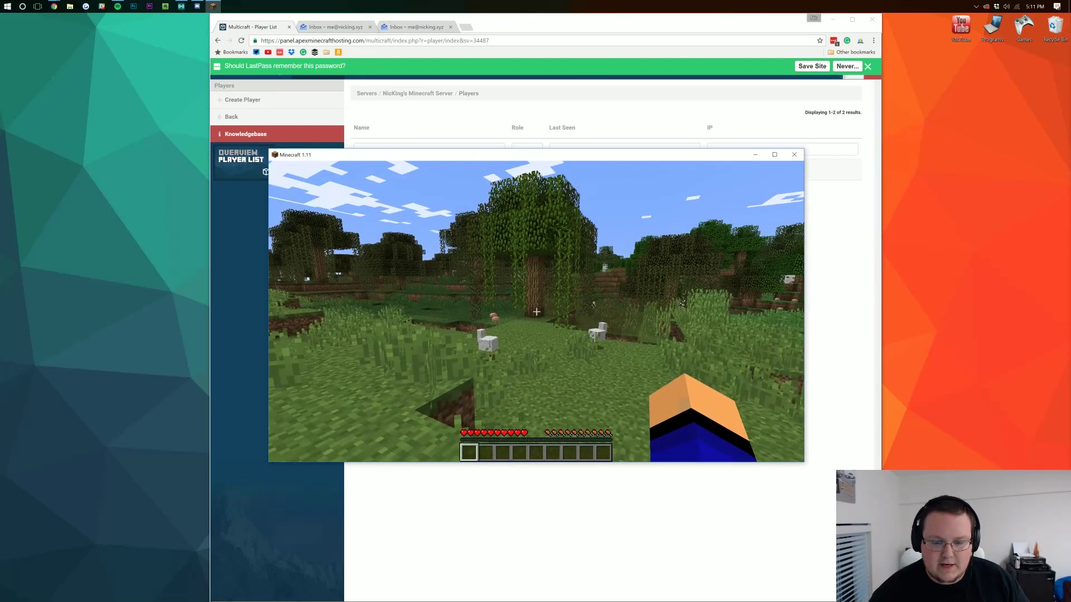
key("w")
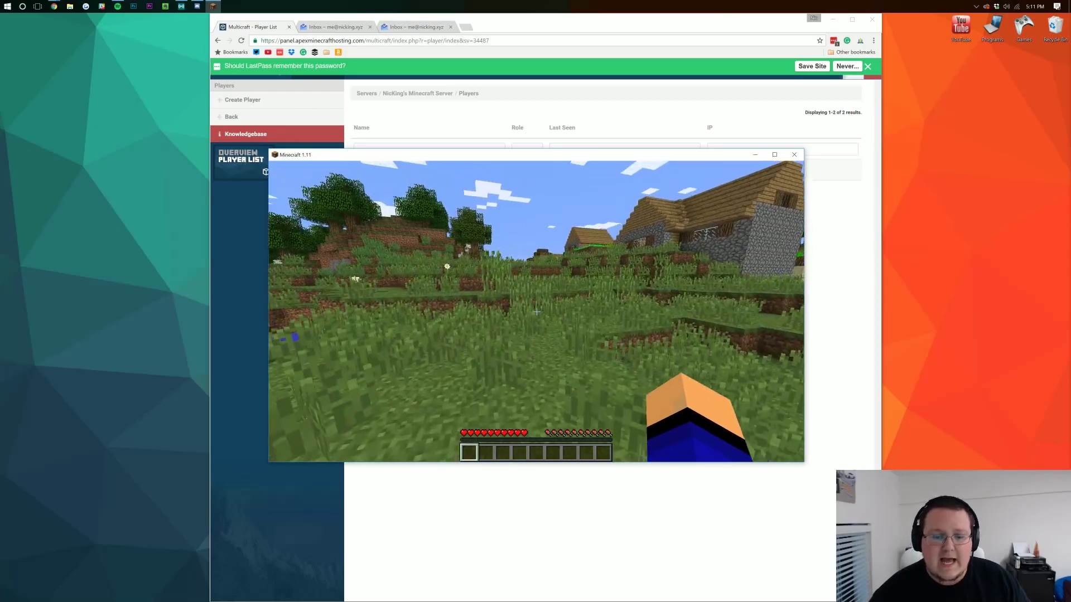
key("w")
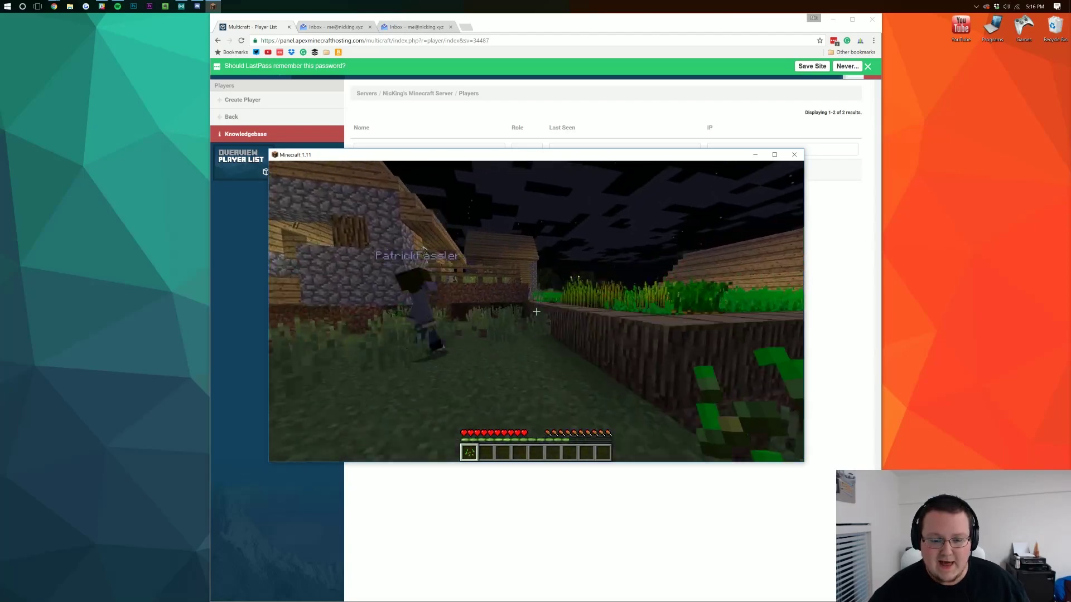
key("alt+Tab")
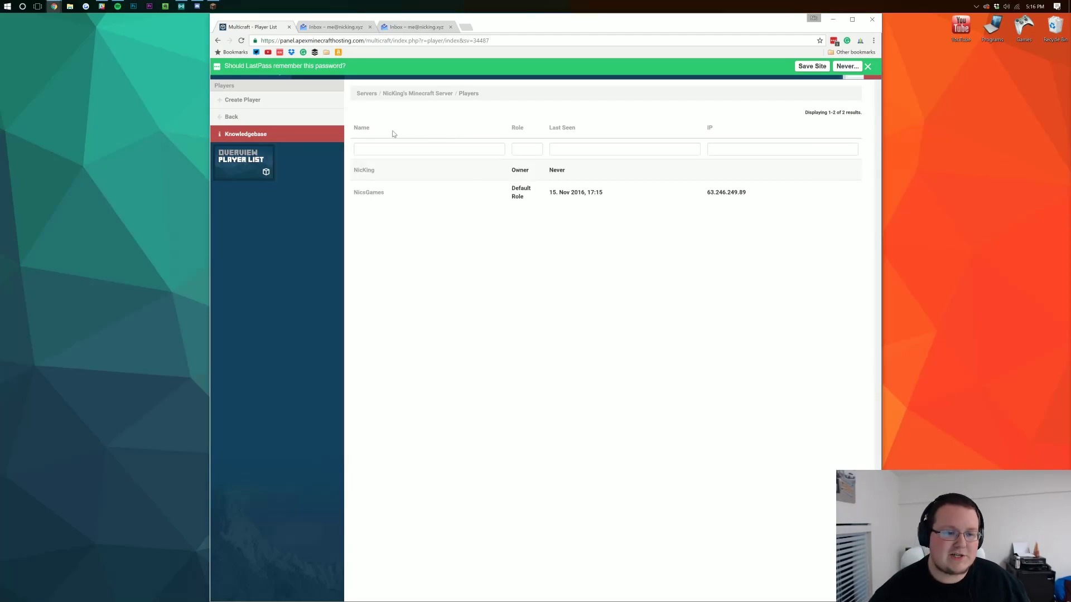
Dismiss the LastPass prompt and run the op command for the second player in the server console
left_click(868, 67)
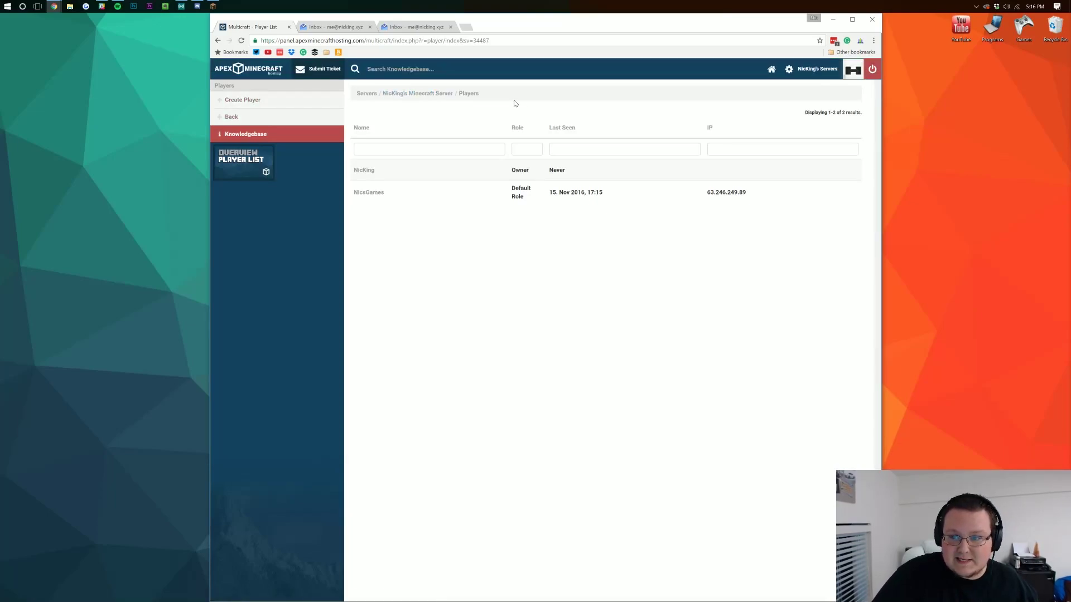
left_click(827, 70)
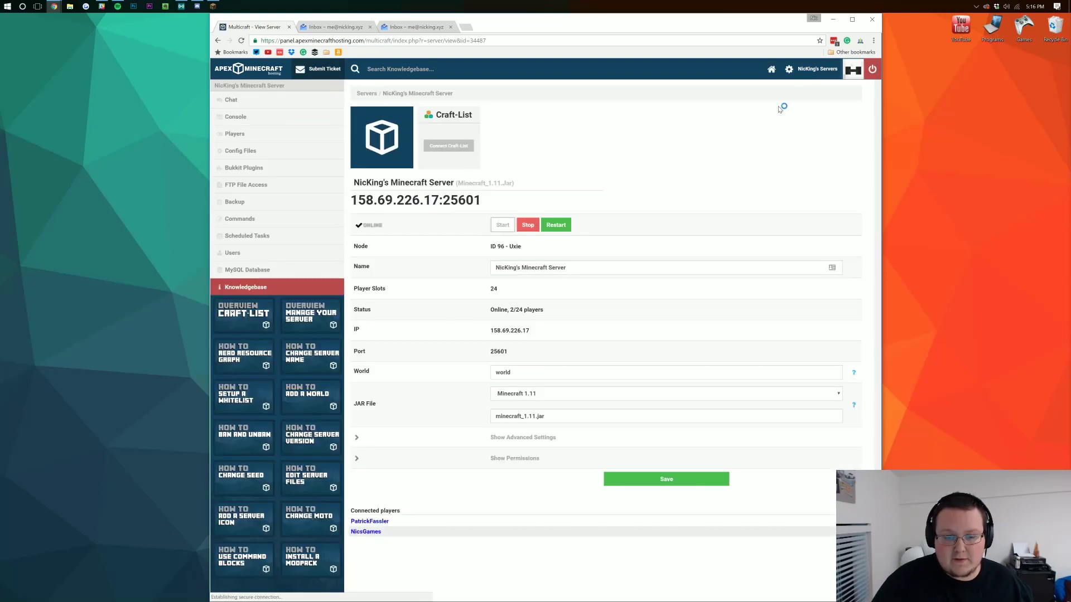
left_click(251, 123)
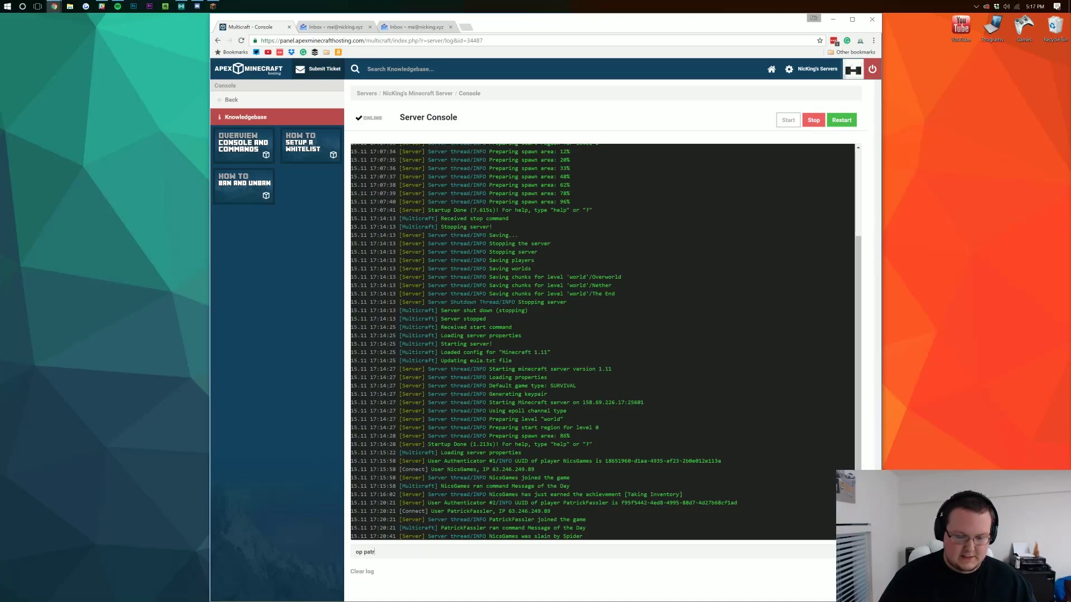
type("ssler")
key("Return")
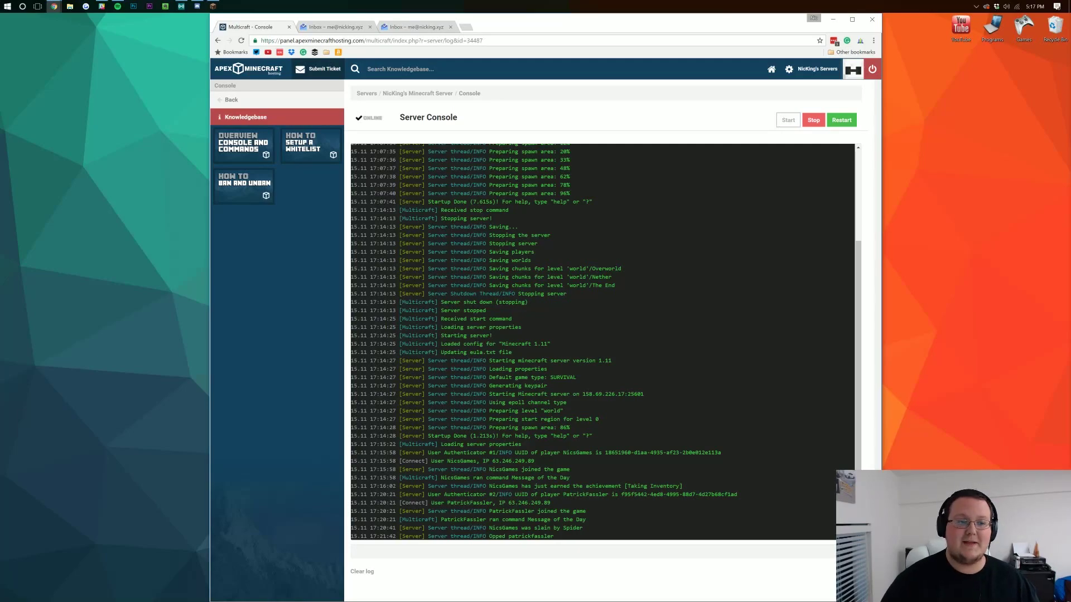
left_click(212, 6)
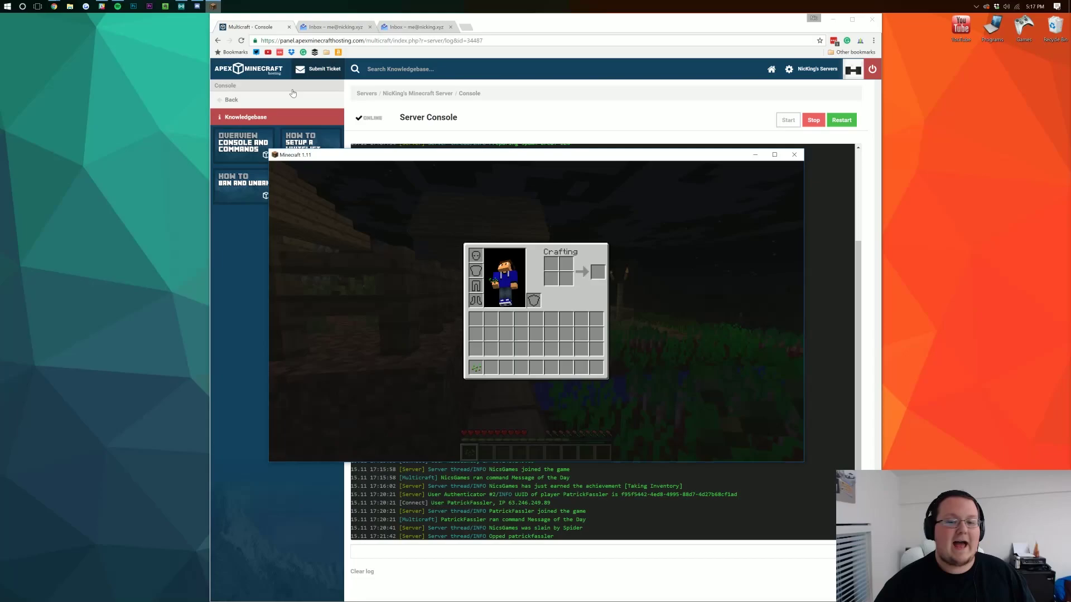
Close the inventory and respawn from the 'You died!' screen
key("e")
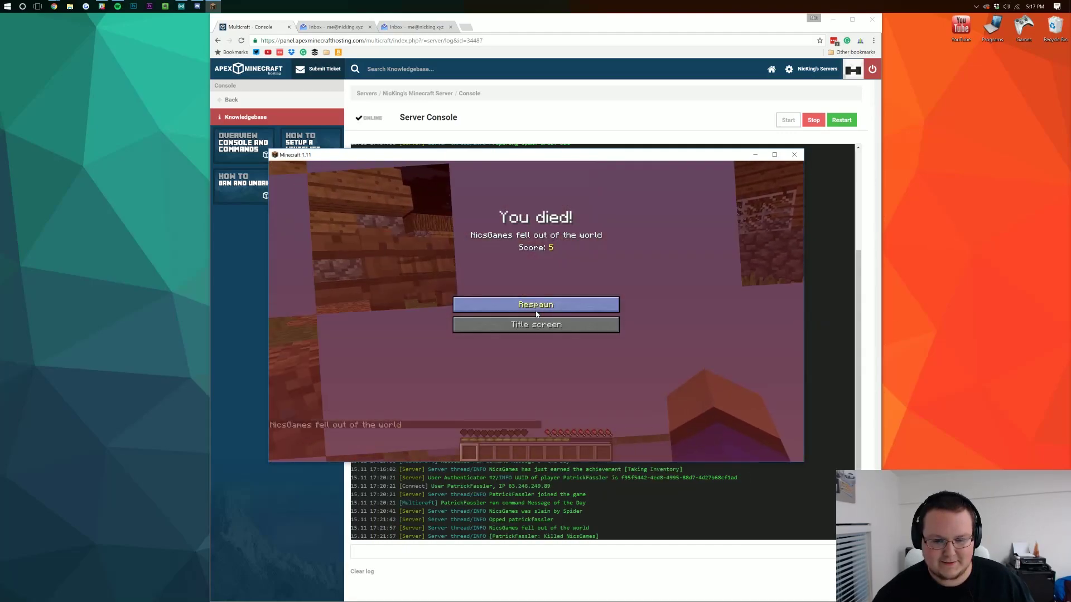
left_click(536, 313)
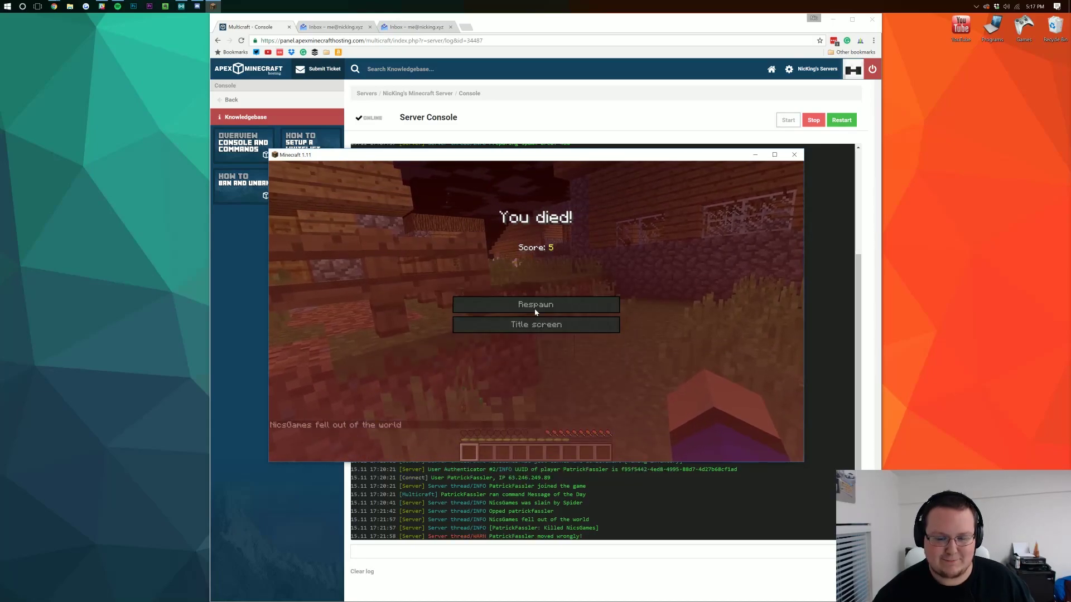